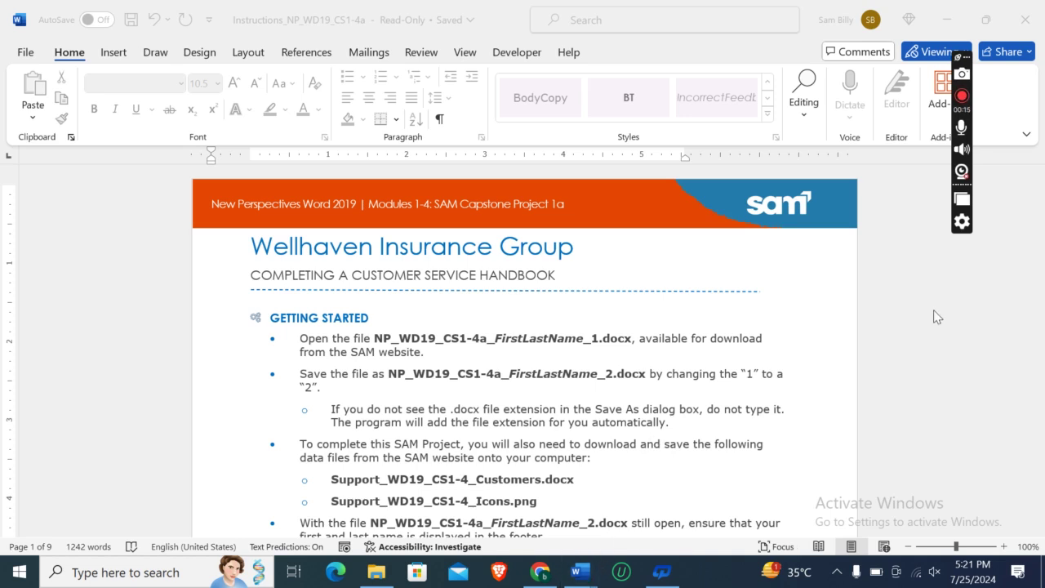
Switch to the Instructions document and scroll down to the Project Steps list.
{"action": "mouse_move", "coordinate": [580, 571]}
{"action": "mouse_move", "coordinate": [657, 472]}
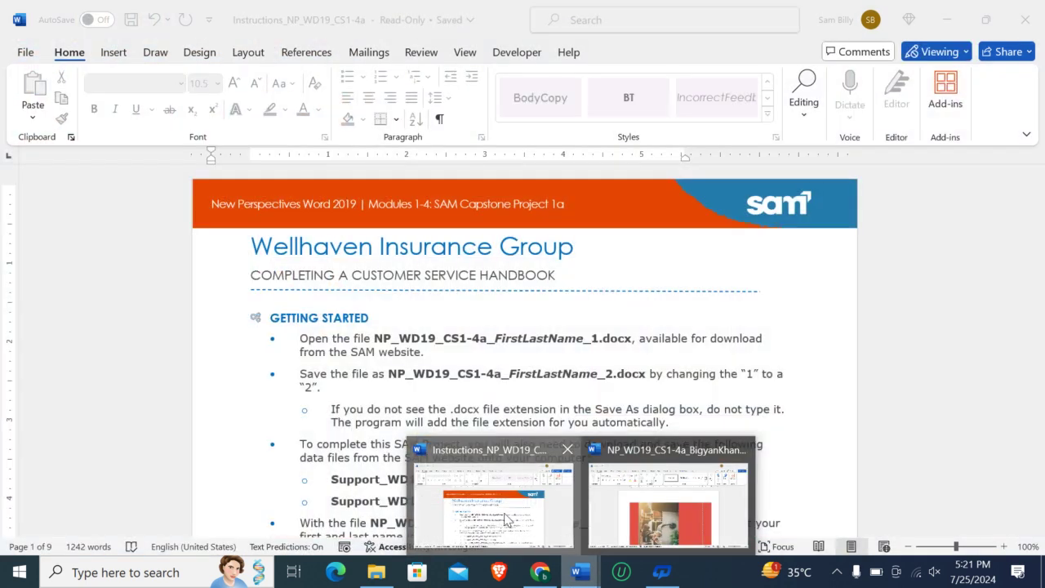
{"action": "left_click", "coordinate": [494, 499]}
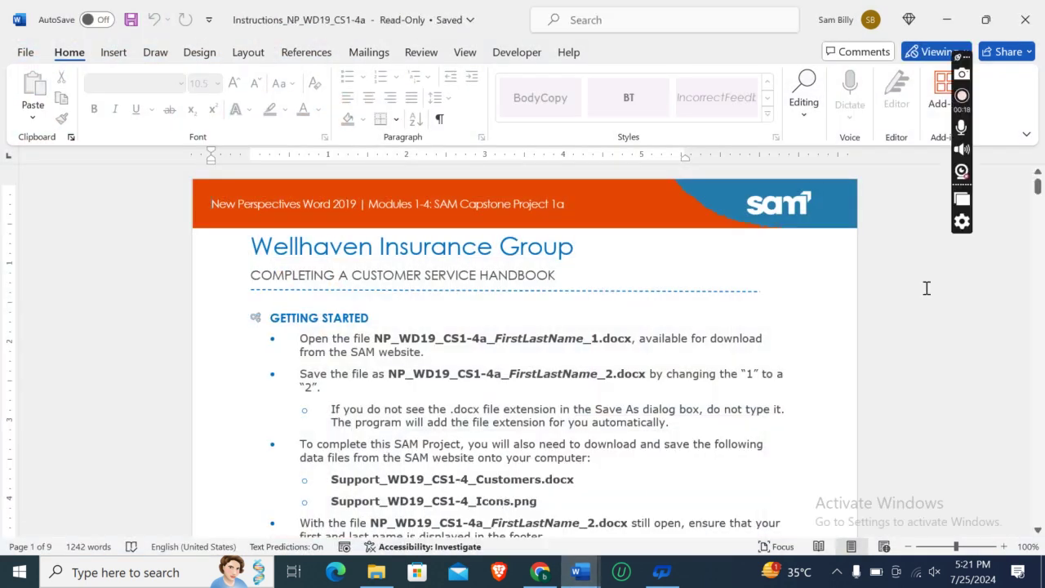
{"action": "left_click_drag", "start_coordinate": [1038, 186], "coordinate": [1040, 210]}
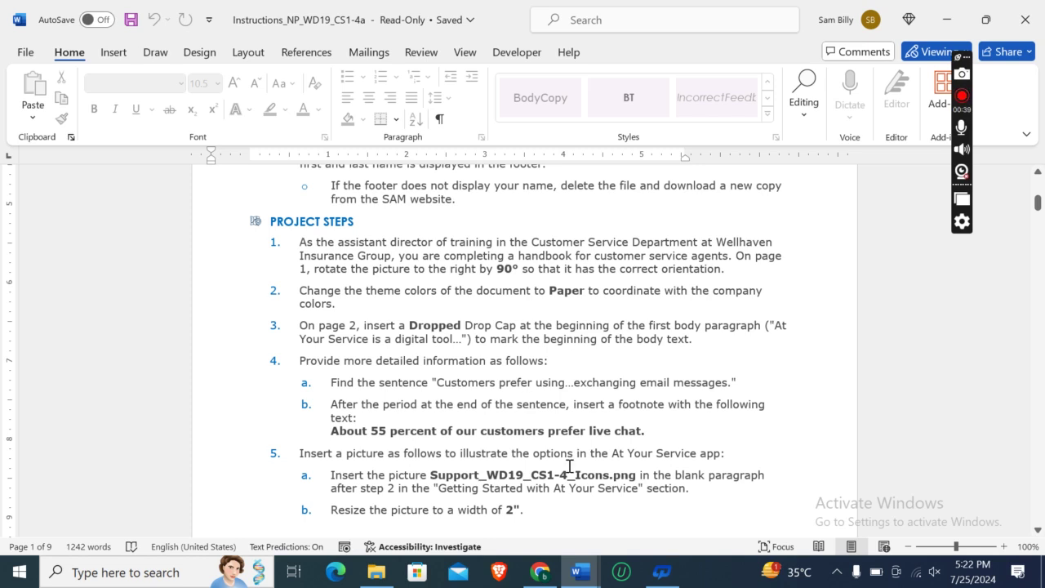
Rotate the handbook's page 1 picture Right 90°, then go back to the instructions.
{"action": "mouse_move", "coordinate": [580, 572]}
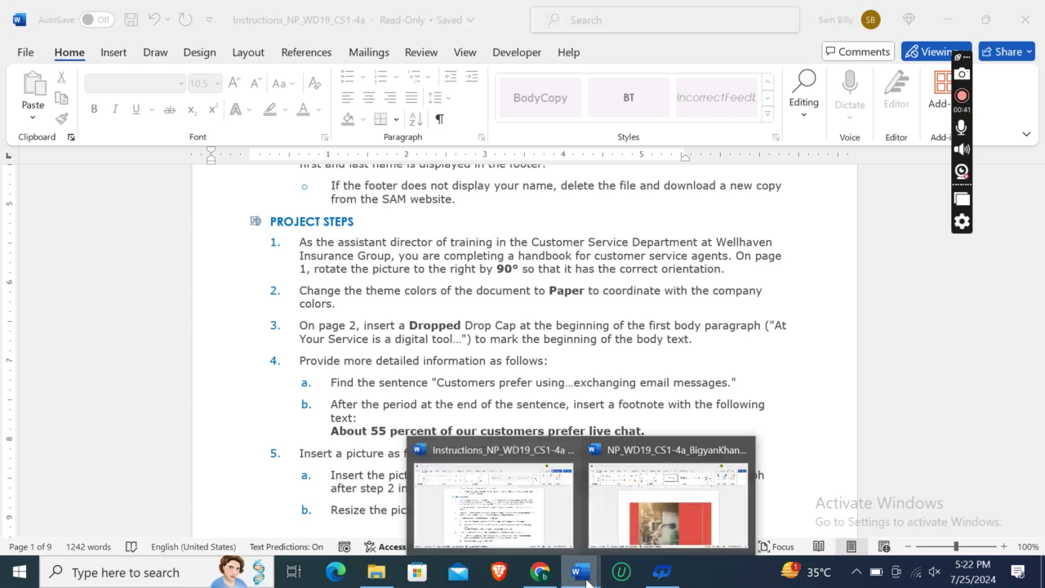
{"action": "left_click", "coordinate": [645, 500]}
{"action": "left_click", "coordinate": [528, 401]}
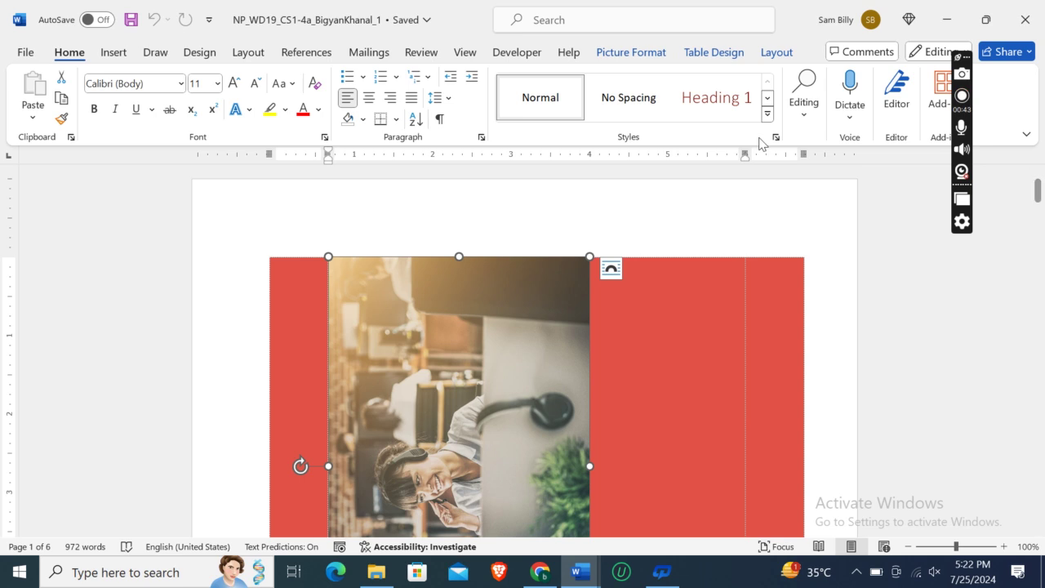
{"action": "left_click", "coordinate": [777, 52]}
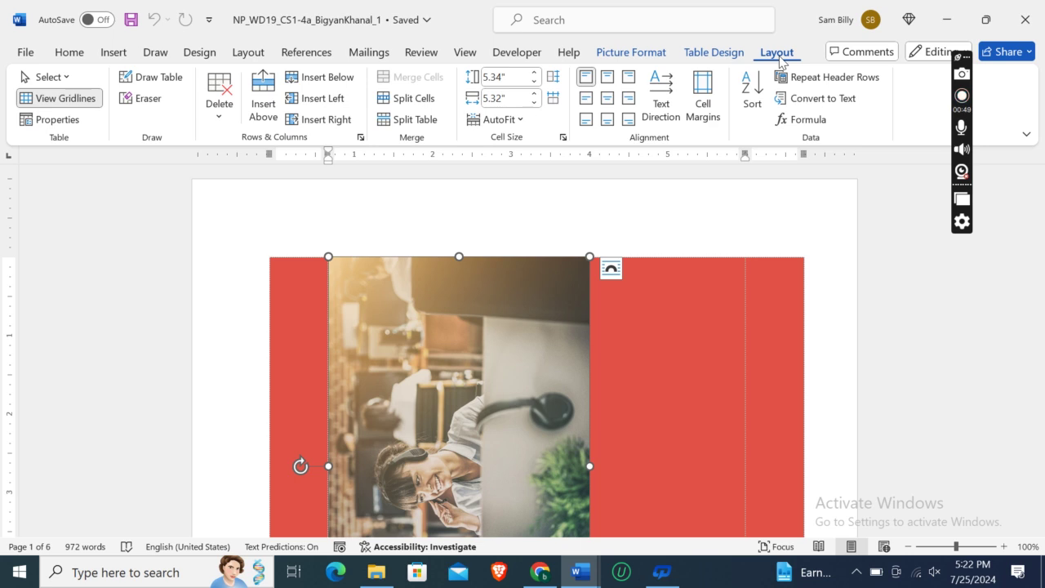
{"action": "left_click", "coordinate": [718, 59]}
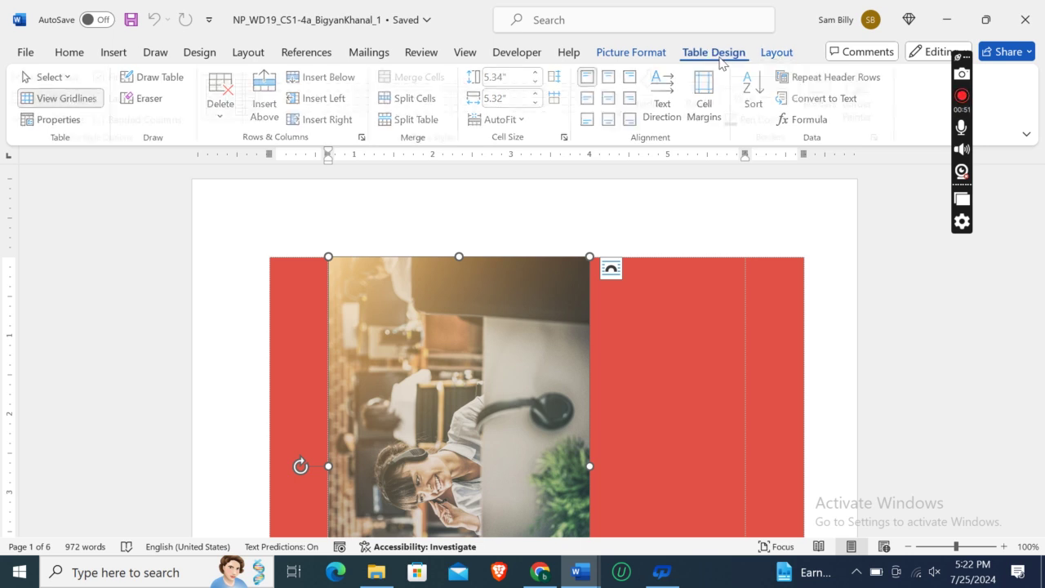
{"action": "left_click", "coordinate": [641, 54]}
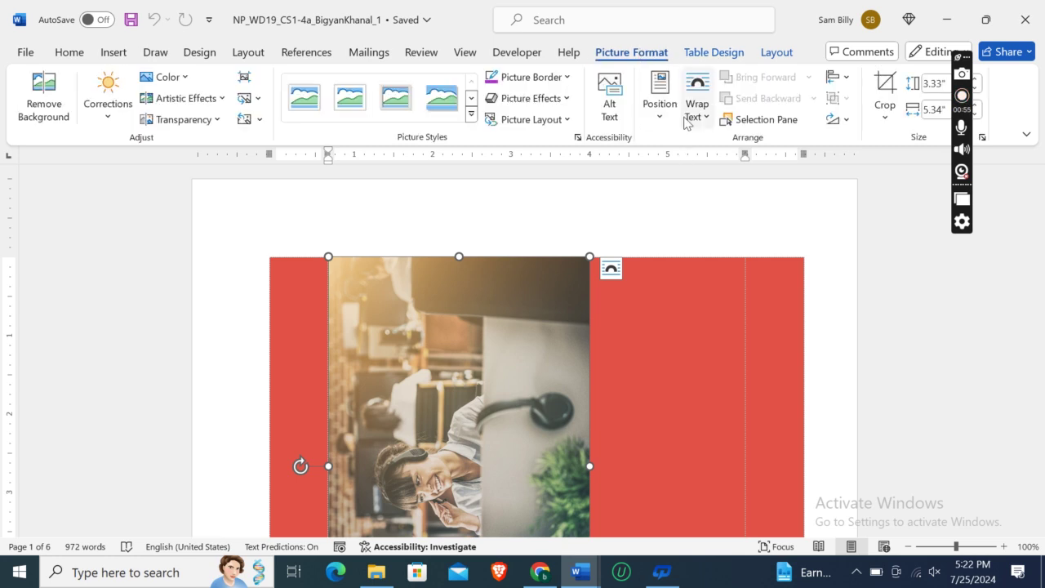
{"action": "left_click", "coordinate": [847, 121]}
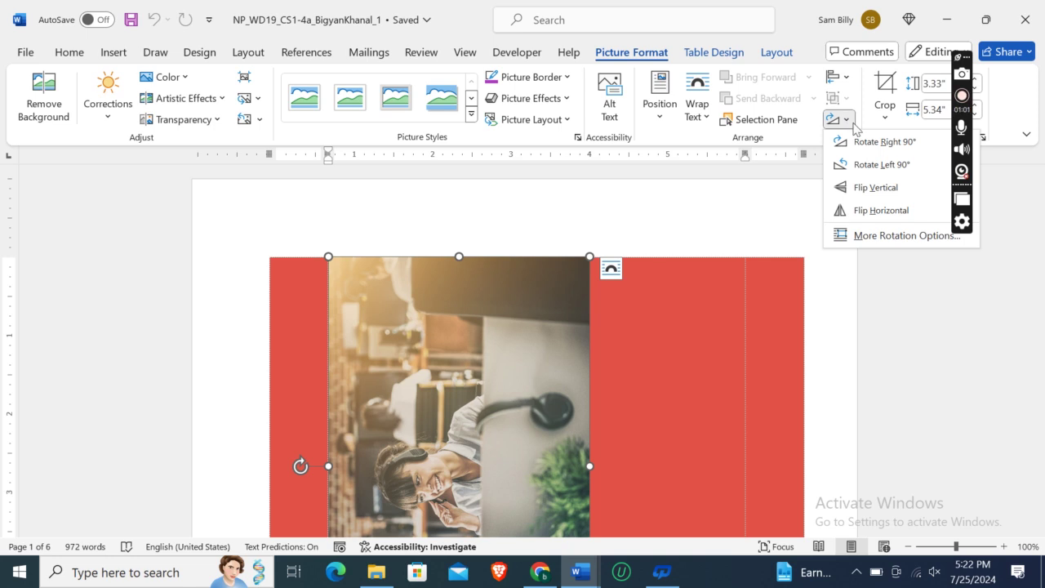
{"action": "left_click", "coordinate": [878, 144]}
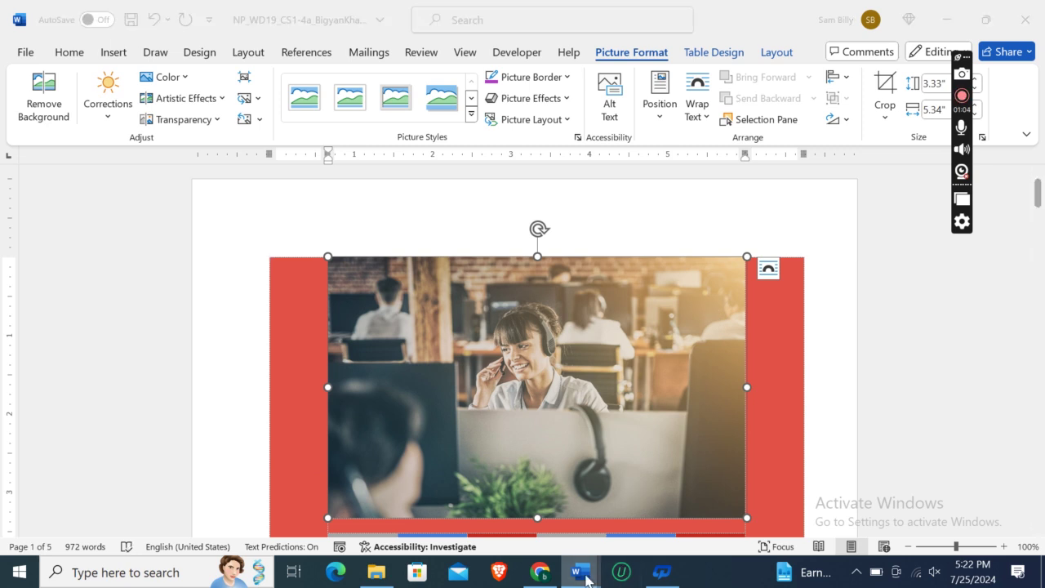
{"action": "left_click", "coordinate": [500, 499]}
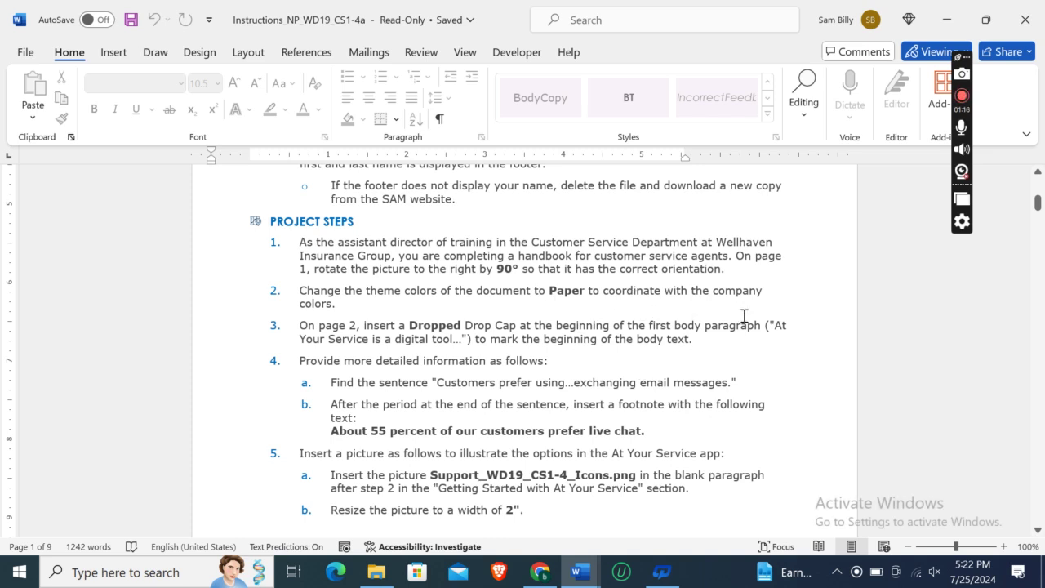
Apply the Paper theme colors to the handbook, then return to the instructions.
{"action": "left_click", "coordinate": [581, 575]}
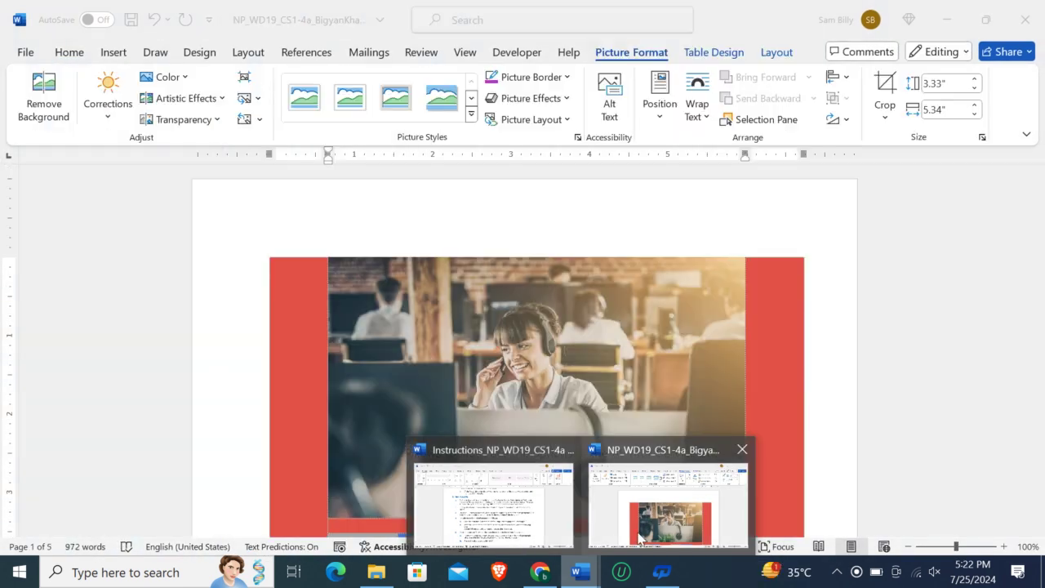
{"action": "left_click", "coordinate": [480, 535]}
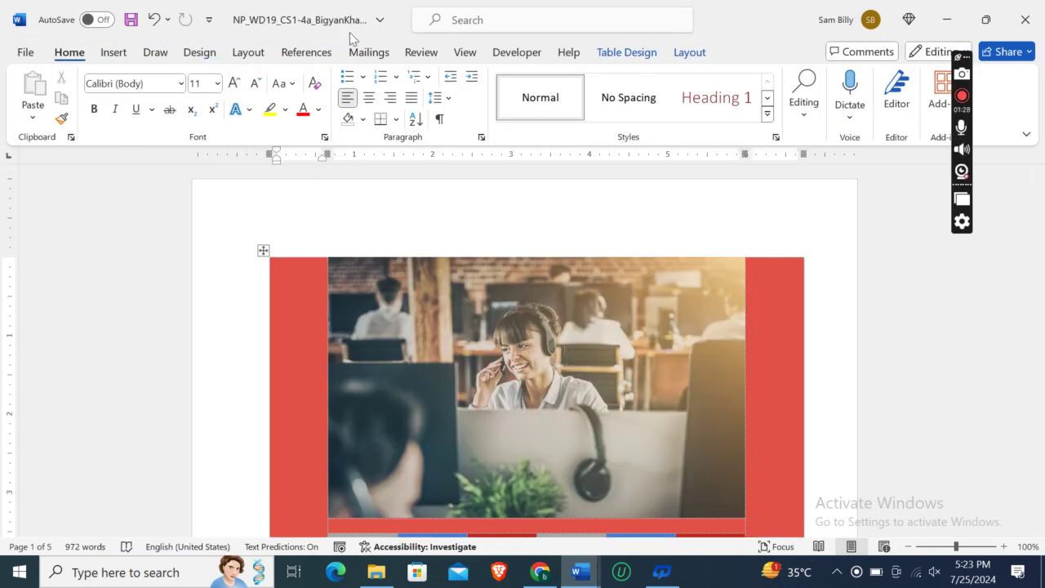
{"action": "left_click", "coordinate": [196, 52]}
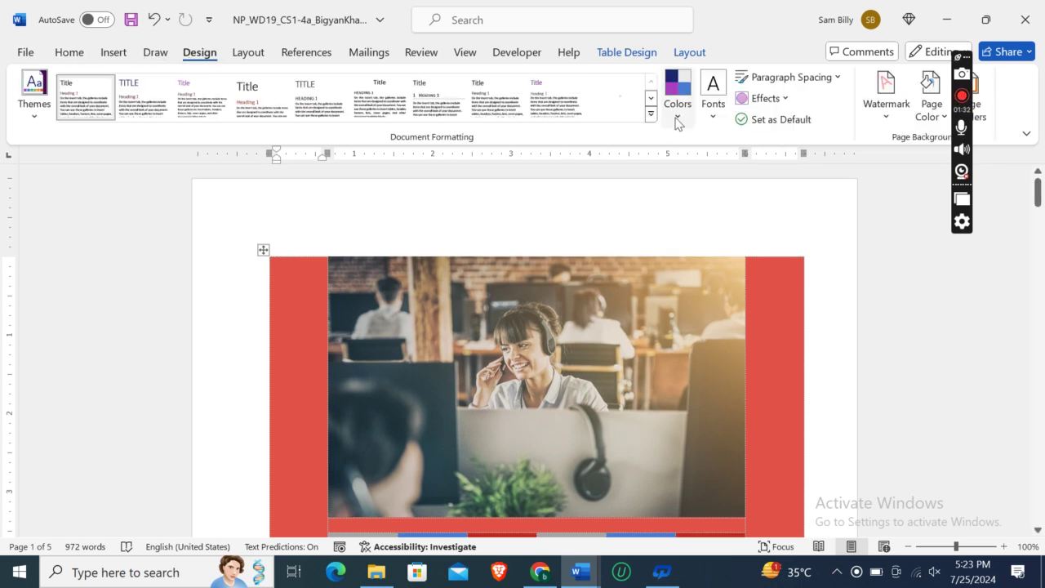
{"action": "left_click", "coordinate": [677, 123]}
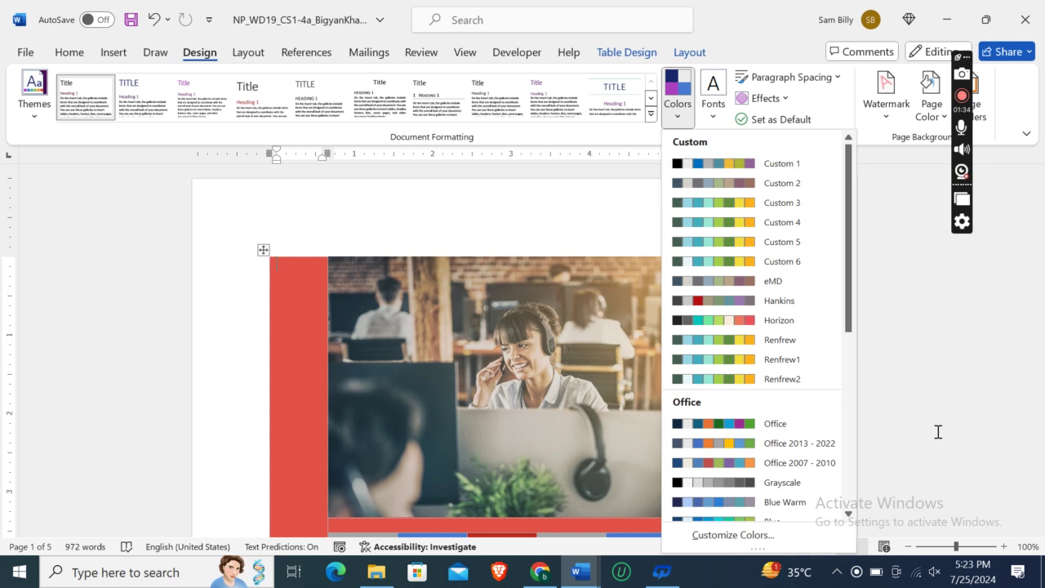
{"action": "left_click_drag", "start_coordinate": [849, 311], "coordinate": [858, 493]}
{"action": "left_click", "coordinate": [780, 452]}
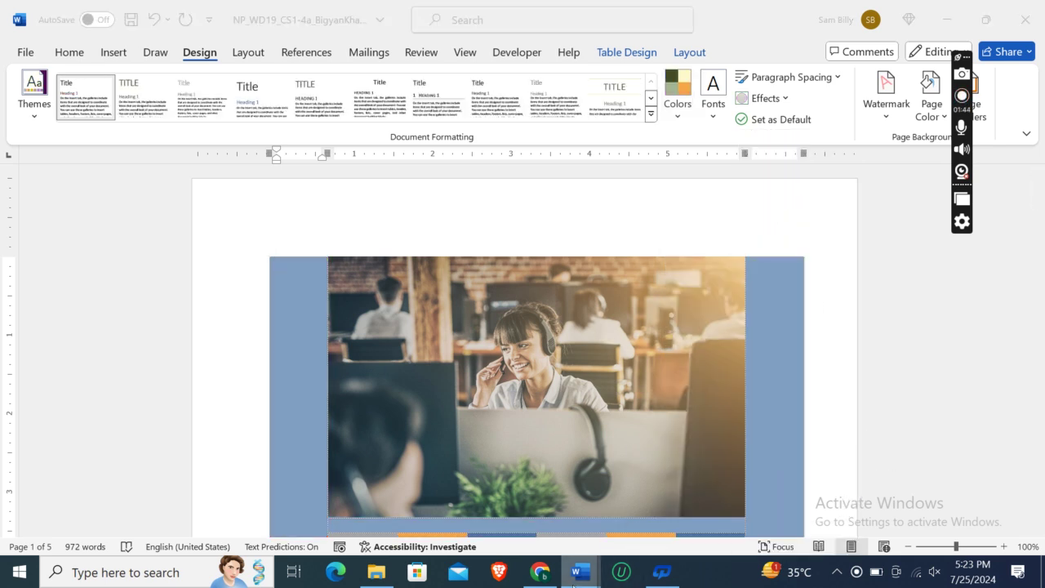
{"action": "mouse_move", "coordinate": [579, 571]}
{"action": "left_click", "coordinate": [511, 514]}
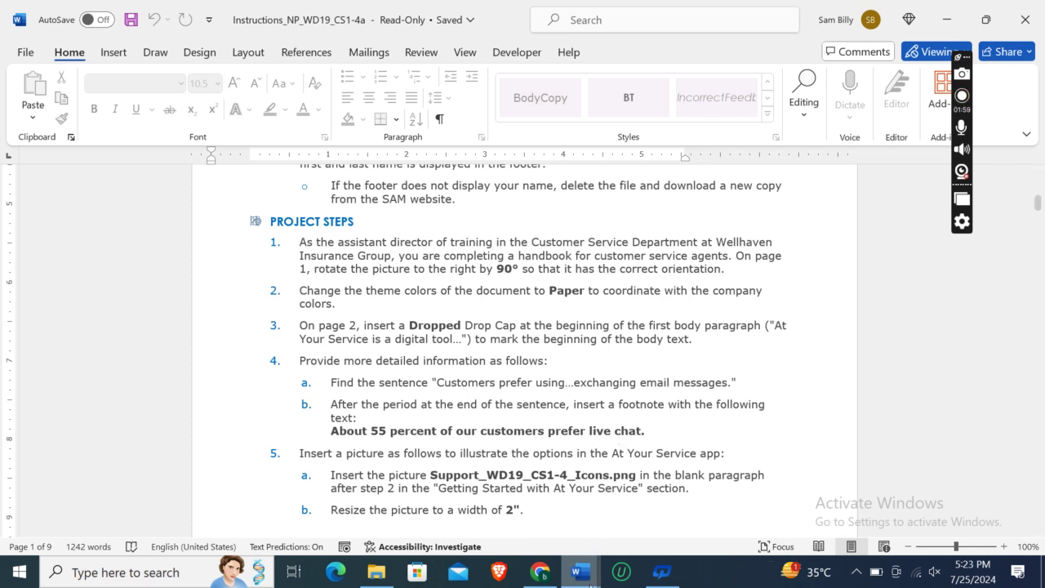
Place the insertion point before 'At Your Service is a digital tool' on handbook page 2.
{"action": "mouse_move", "coordinate": [580, 571]}
{"action": "left_click", "coordinate": [669, 506]}
{"action": "left_click_drag", "start_coordinate": [1037, 192], "coordinate": [1039, 279]}
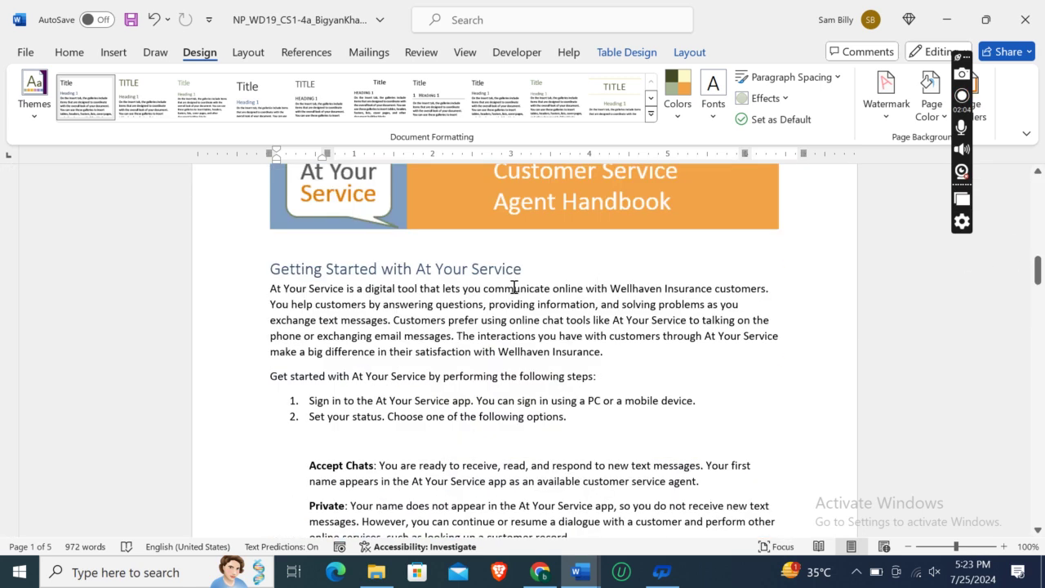
{"action": "left_click", "coordinate": [276, 288]}
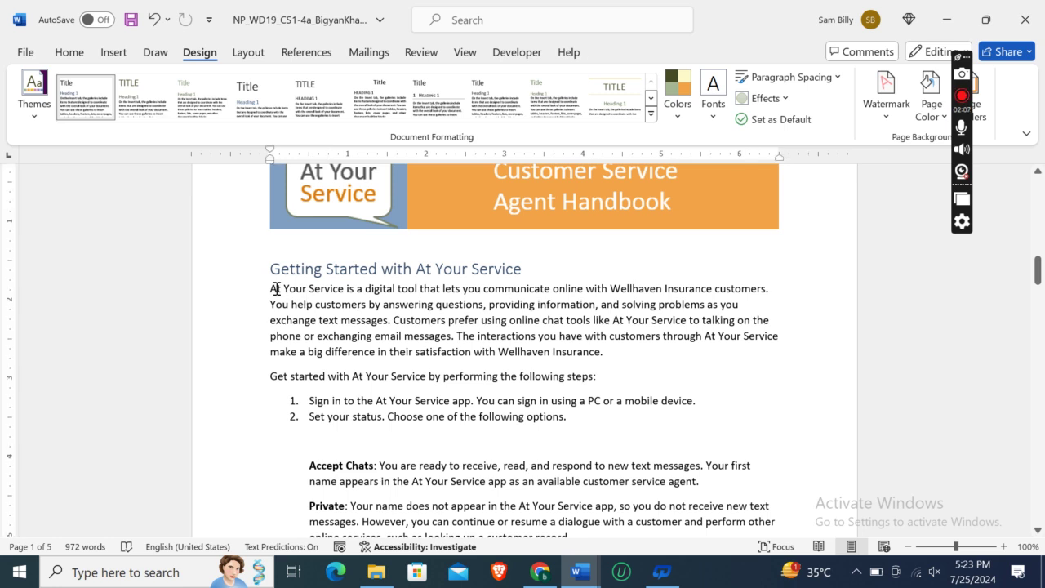
{"action": "mouse_move", "coordinate": [579, 571]}
{"action": "mouse_move", "coordinate": [473, 490]}
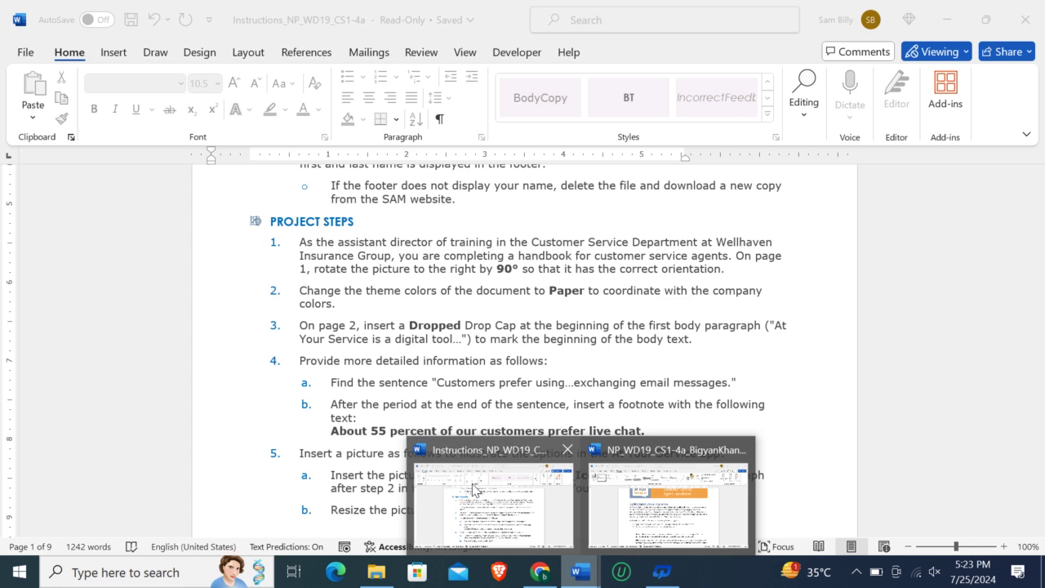
{"action": "left_click", "coordinate": [473, 490]}
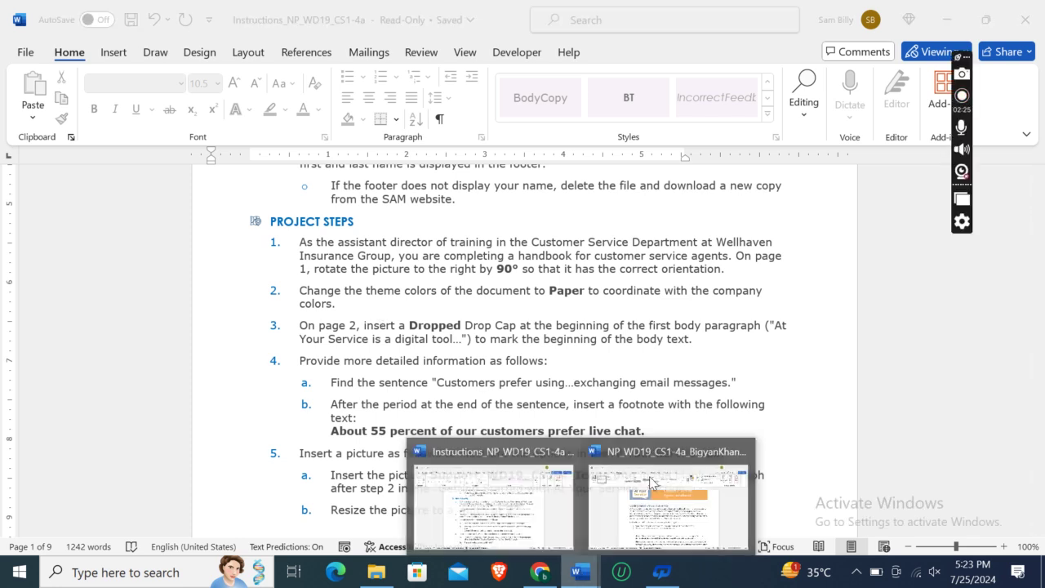
{"action": "left_click", "coordinate": [669, 494]}
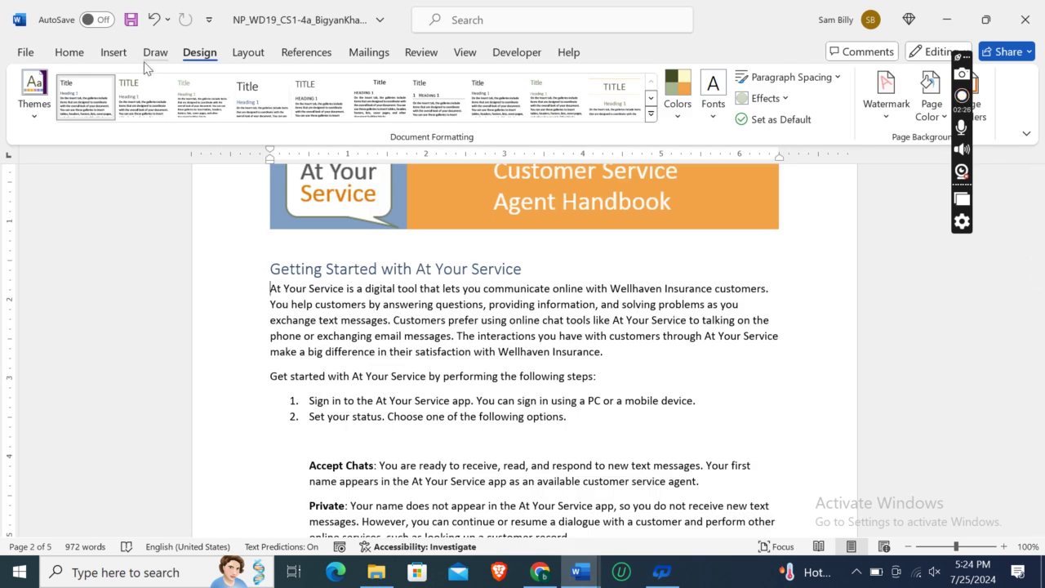
{"action": "left_click", "coordinate": [68, 54]}
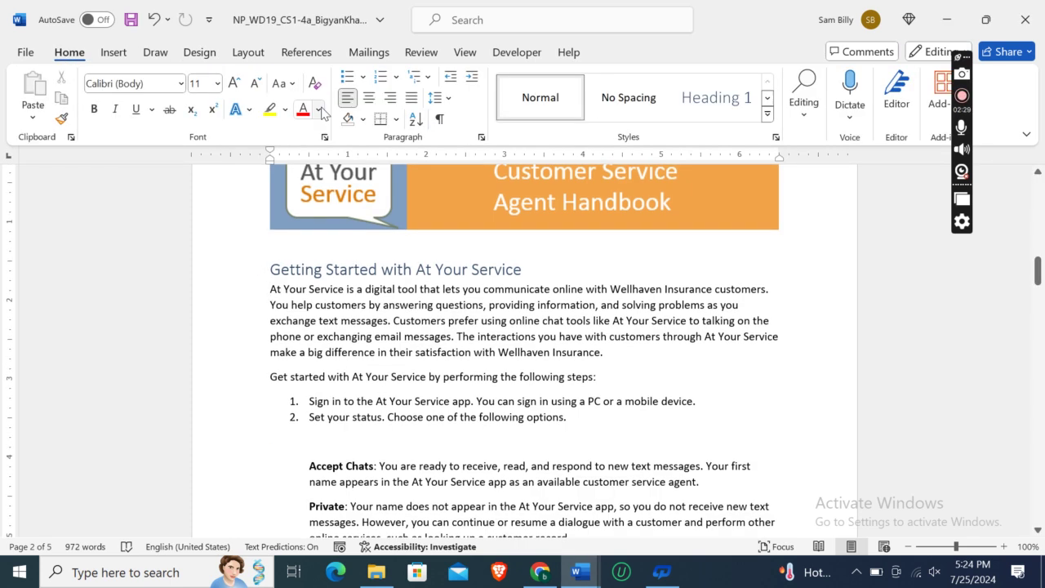
{"action": "left_click", "coordinate": [481, 138]}
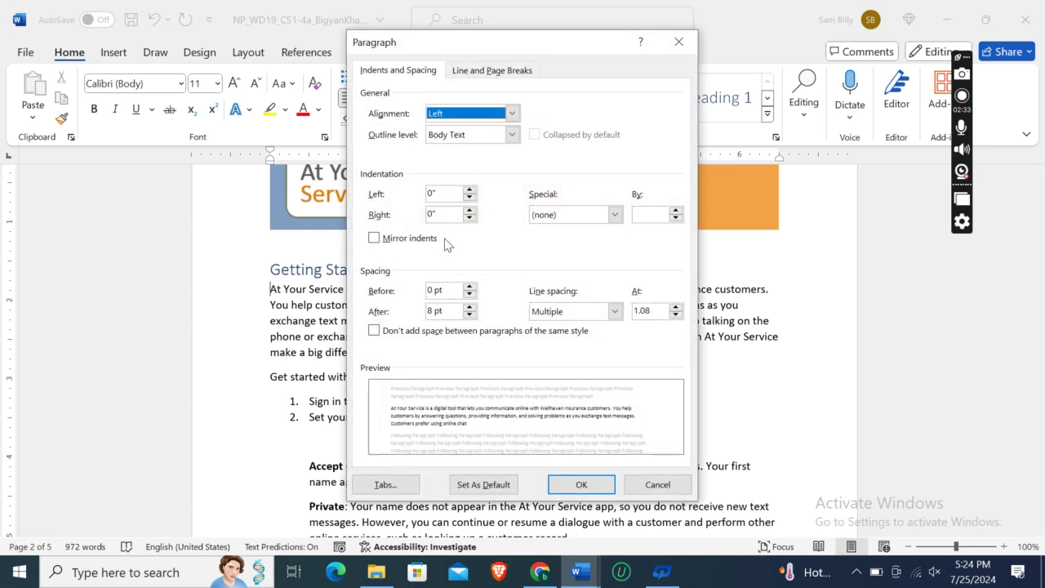
{"action": "left_click", "coordinate": [467, 72]}
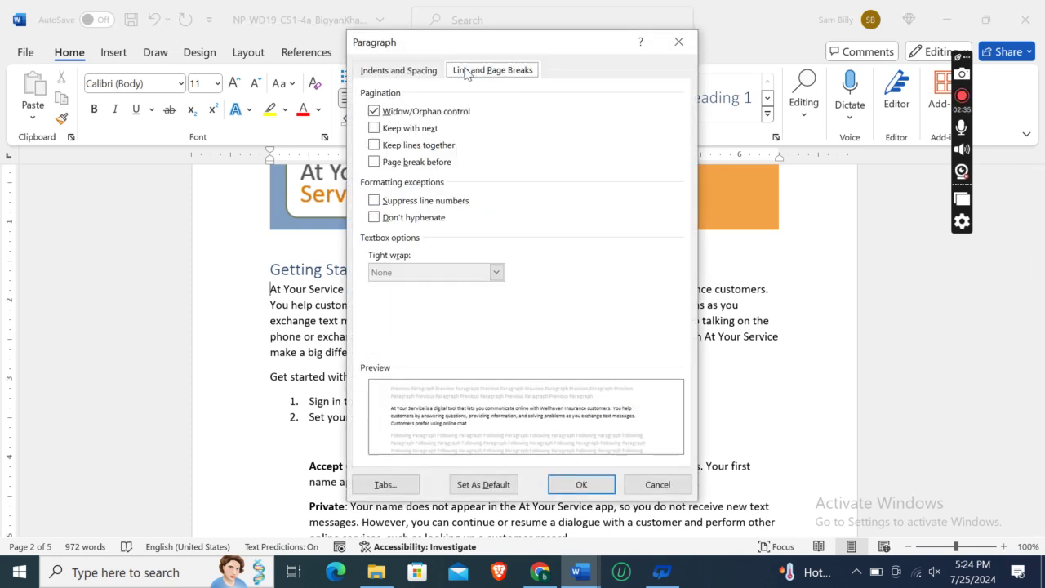
{"action": "left_click", "coordinate": [385, 68]}
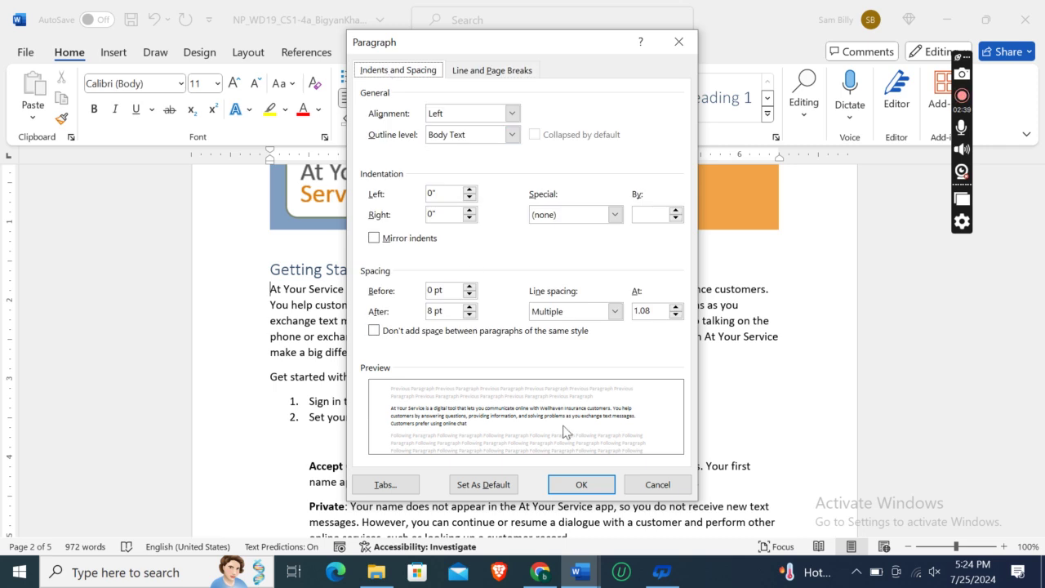
{"action": "left_click", "coordinate": [580, 486]}
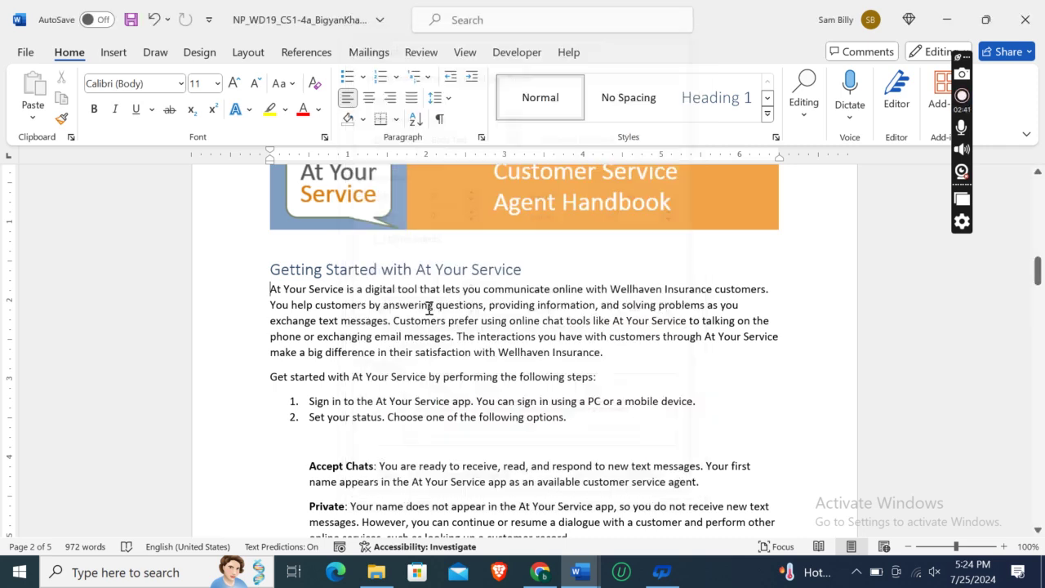
{"action": "left_click", "coordinate": [324, 139]}
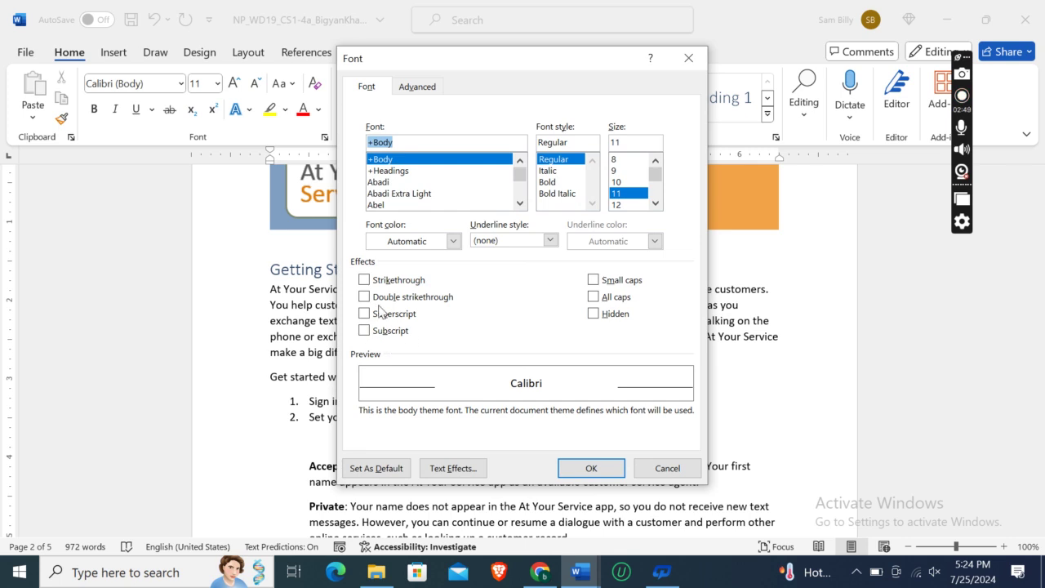
{"action": "left_click", "coordinate": [423, 87]}
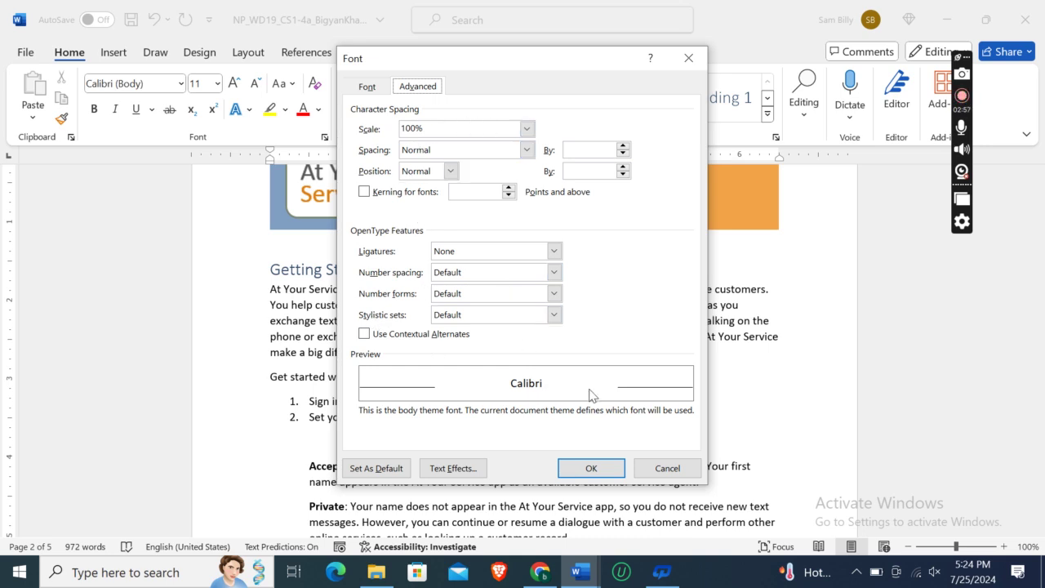
{"action": "left_click", "coordinate": [554, 293]}
{"action": "left_click", "coordinate": [557, 295]}
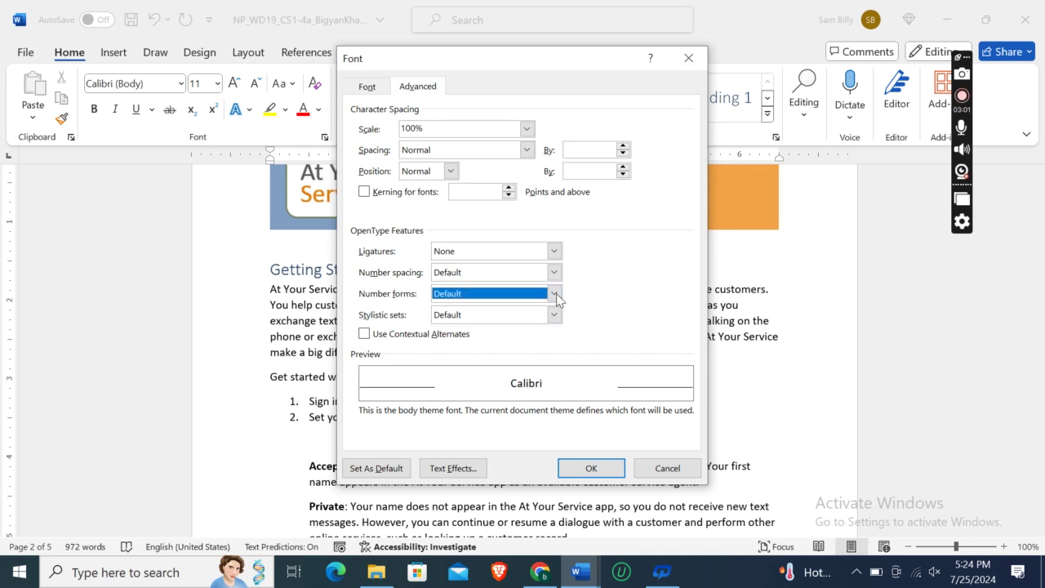
{"action": "left_click", "coordinate": [554, 273]}
{"action": "left_click", "coordinate": [555, 273]}
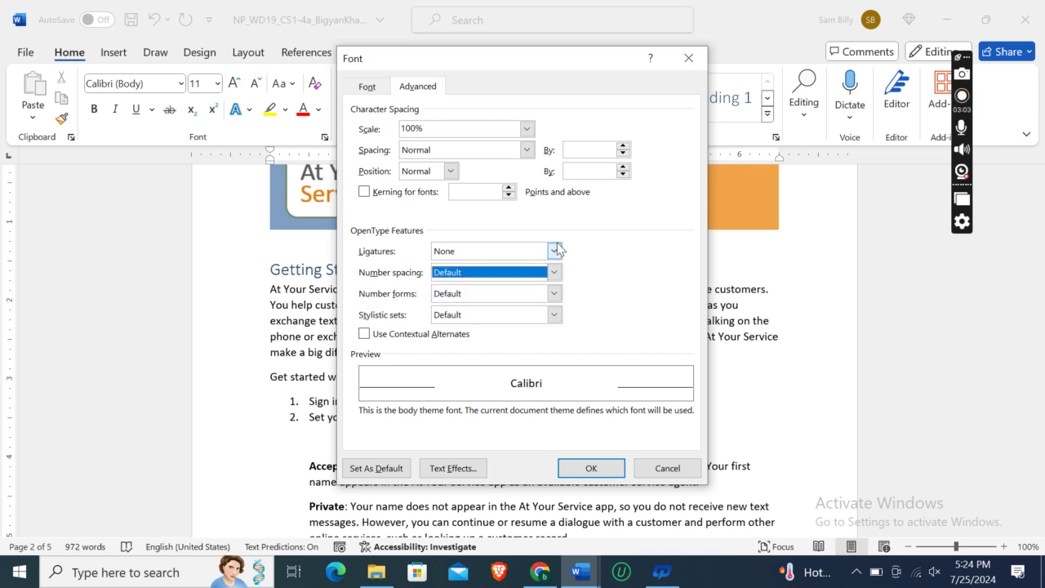
{"action": "left_click", "coordinate": [556, 245]}
{"action": "left_click", "coordinate": [557, 244]}
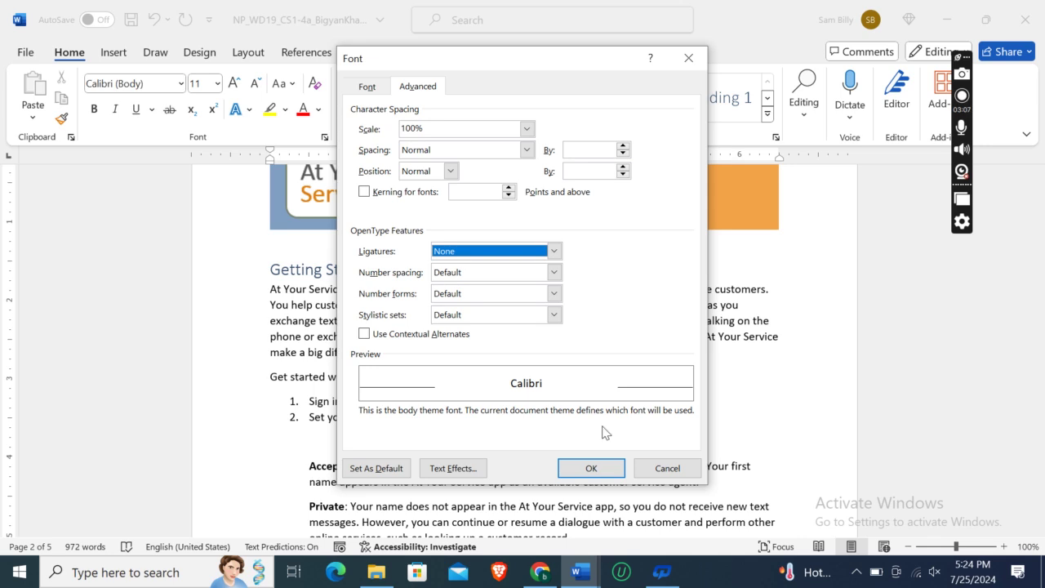
{"action": "left_click", "coordinate": [452, 467]}
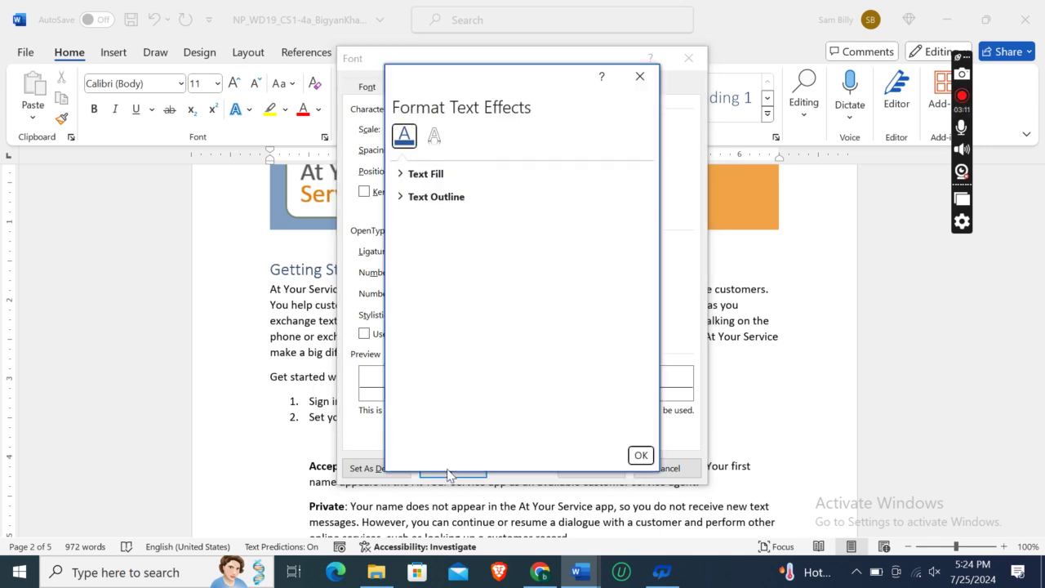
{"action": "left_click", "coordinate": [640, 458]}
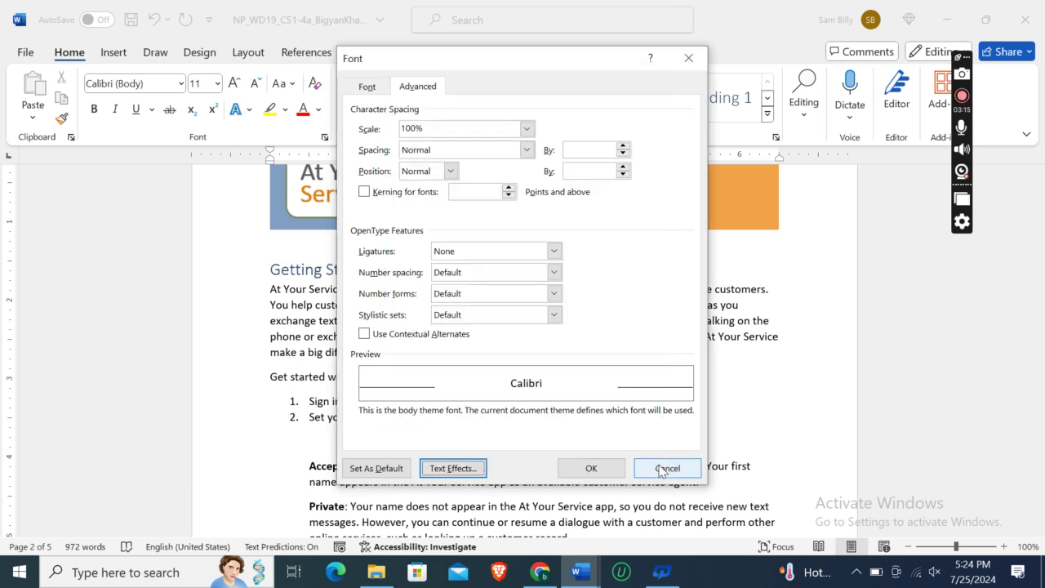
{"action": "left_click", "coordinate": [659, 467]}
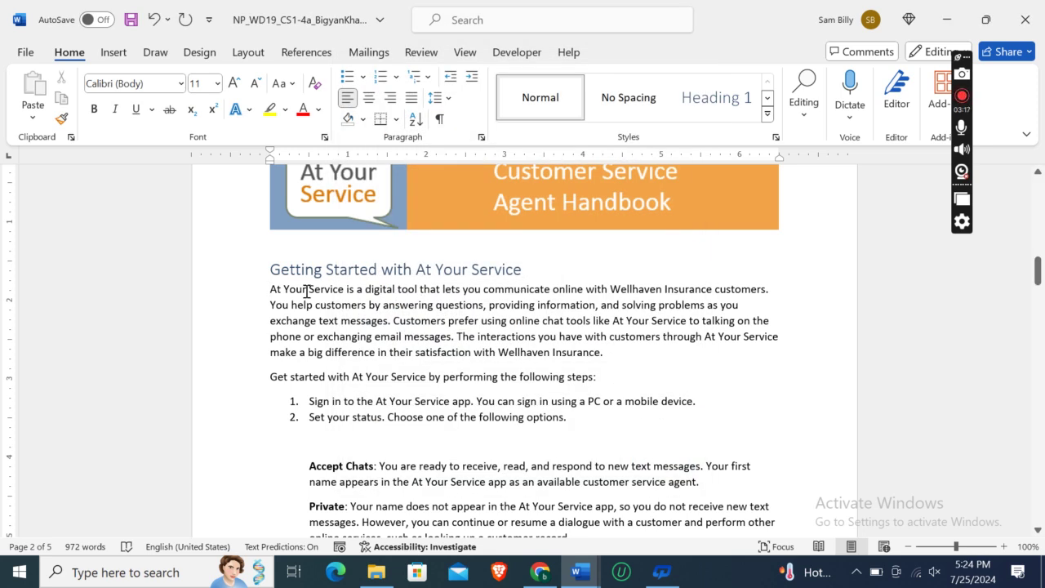
{"action": "key", "text": "shift+Down"}
{"action": "key", "text": "shift+Down"}
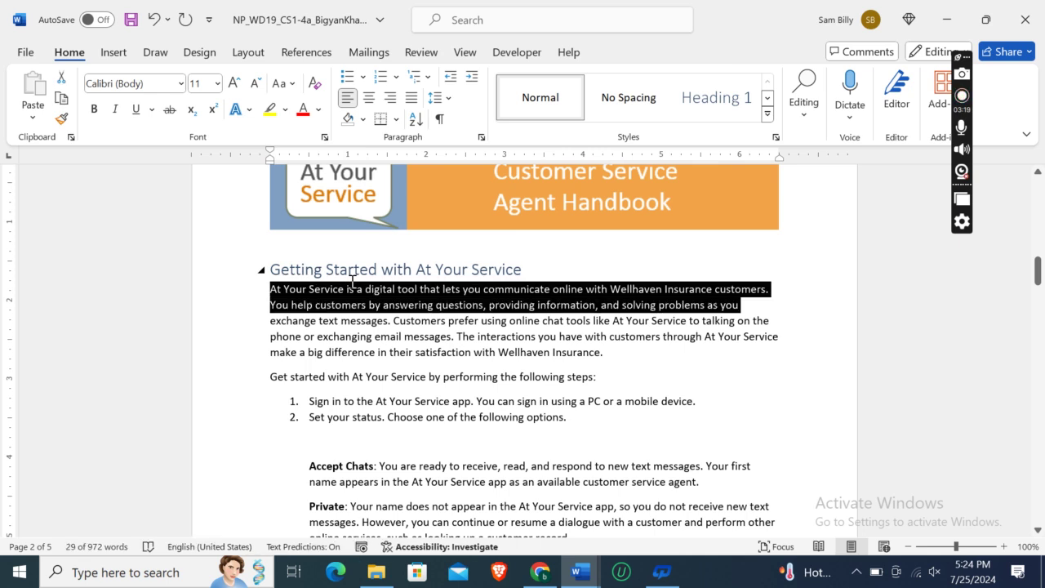
{"action": "key", "text": "shift+Down"}
{"action": "key", "text": "shift+Down"}
{"action": "key", "text": "shift+Down"}
{"action": "key", "text": "shift+Up"}
{"action": "key", "text": "shift+Down"}
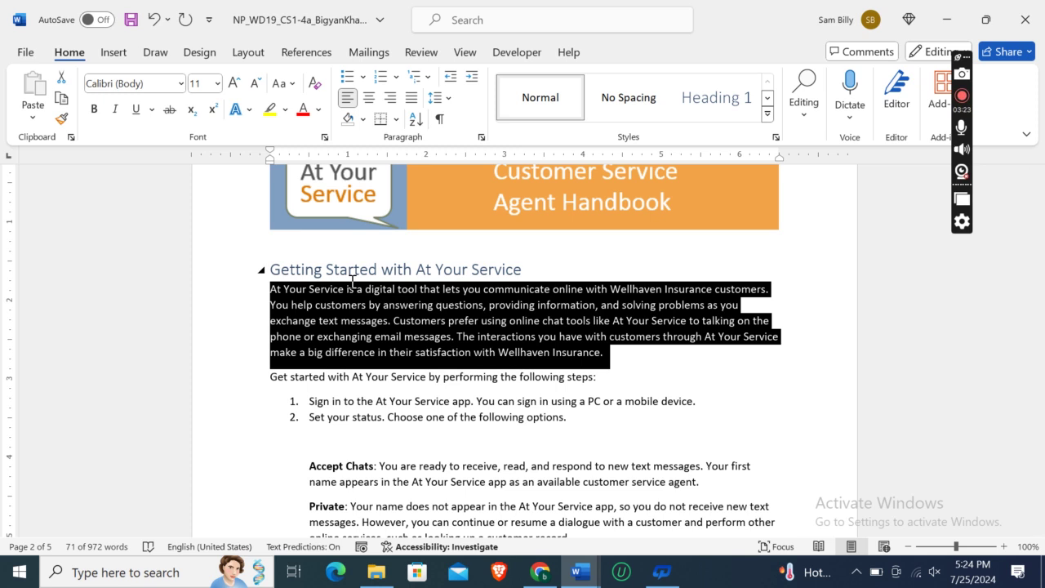
{"action": "left_click", "coordinate": [273, 291]}
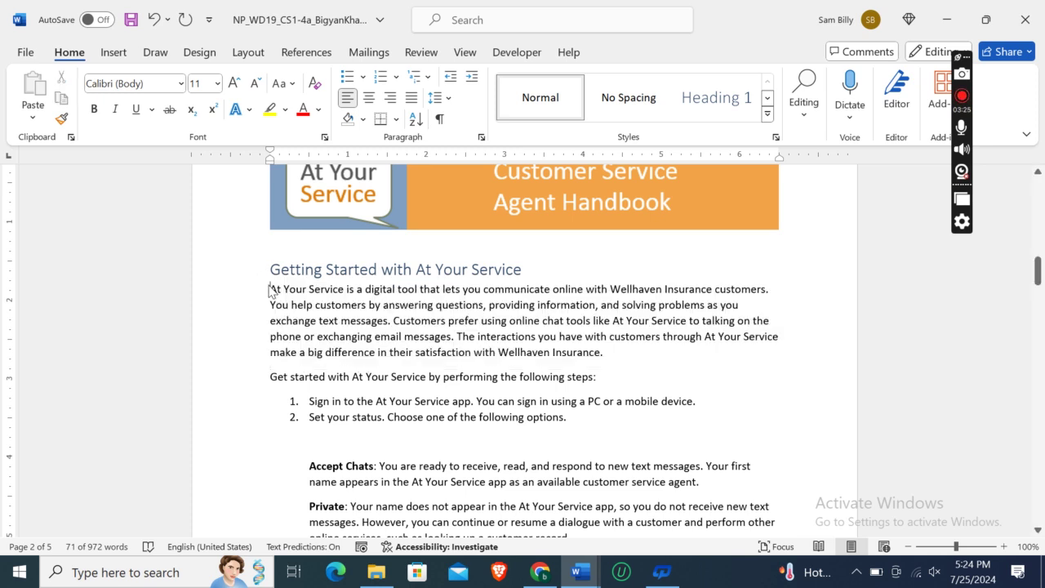
{"action": "left_click", "coordinate": [293, 83]}
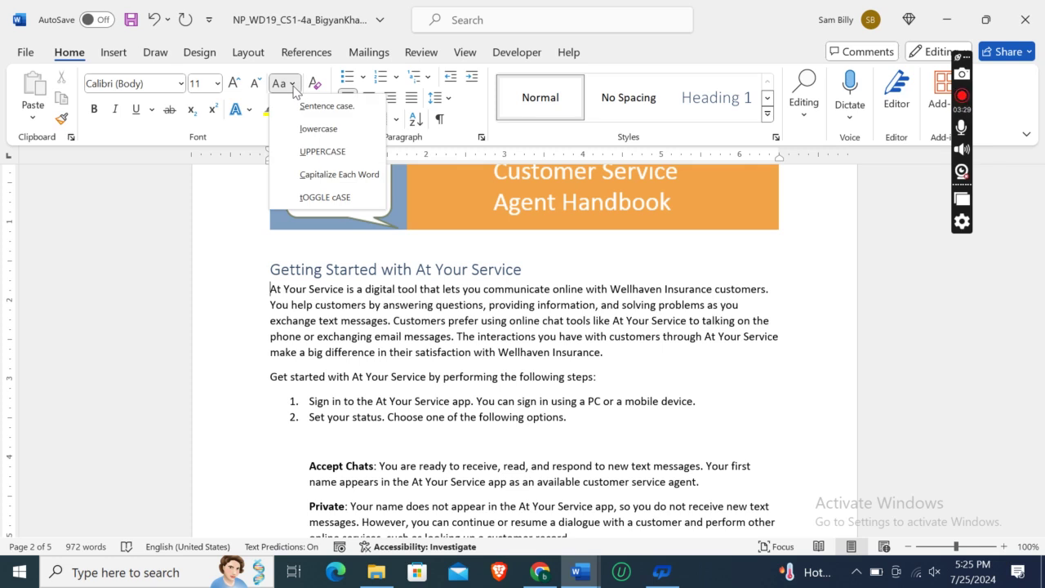
{"action": "left_click", "coordinate": [294, 90]}
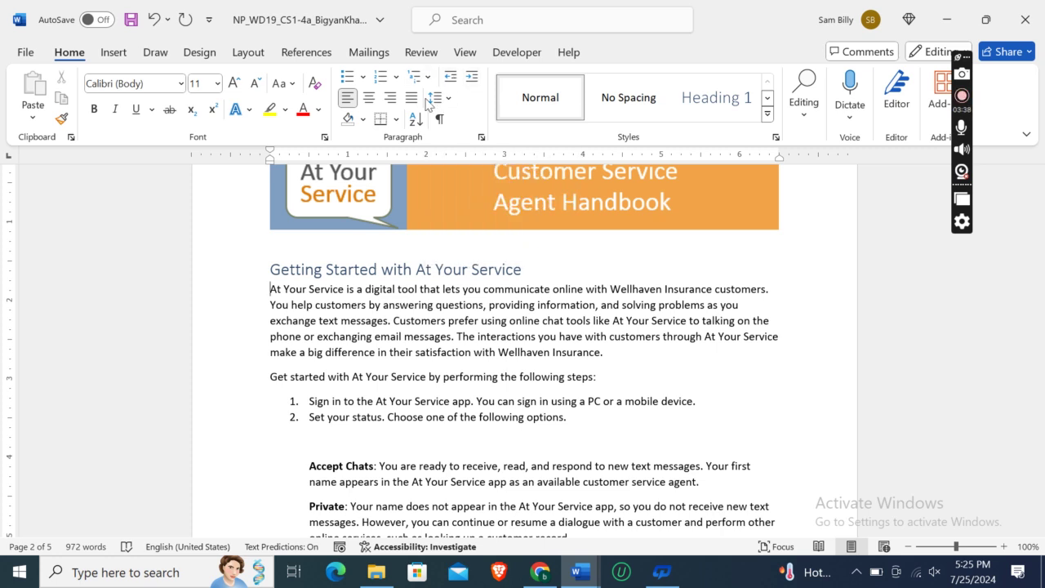
{"action": "left_click", "coordinate": [482, 137]}
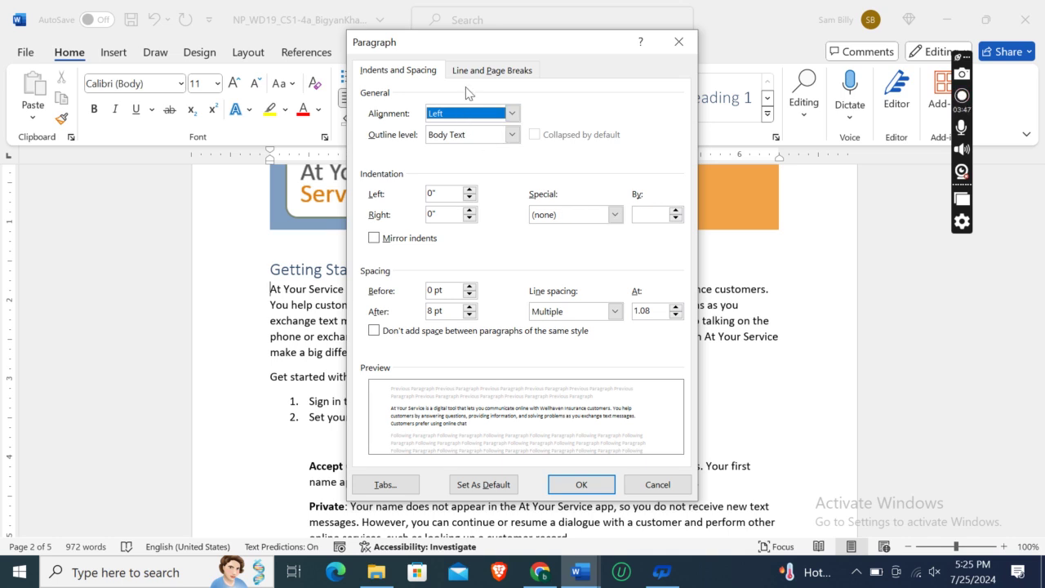
{"action": "left_click", "coordinate": [407, 485]}
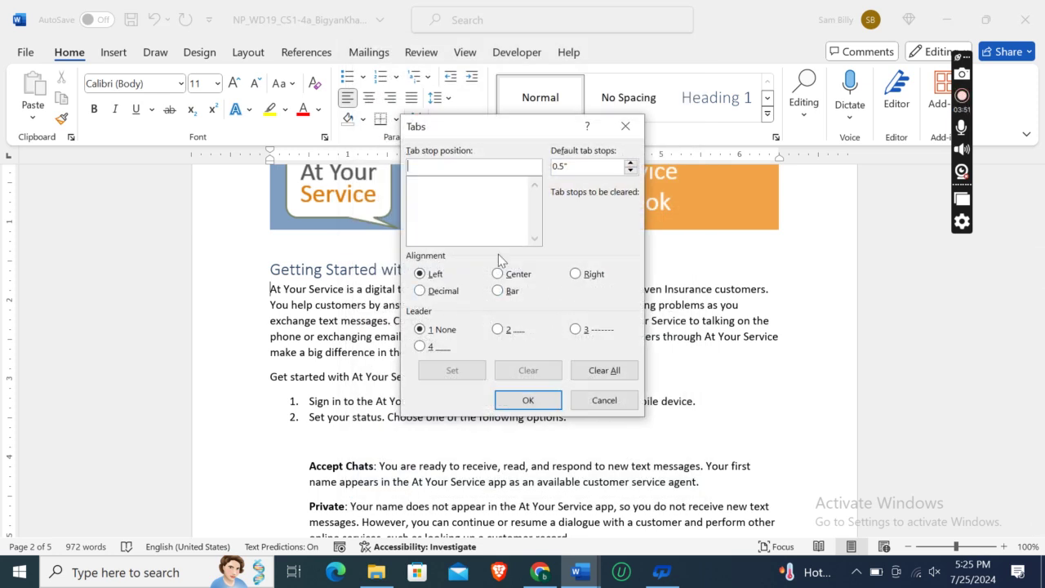
{"action": "left_click", "coordinate": [613, 403]}
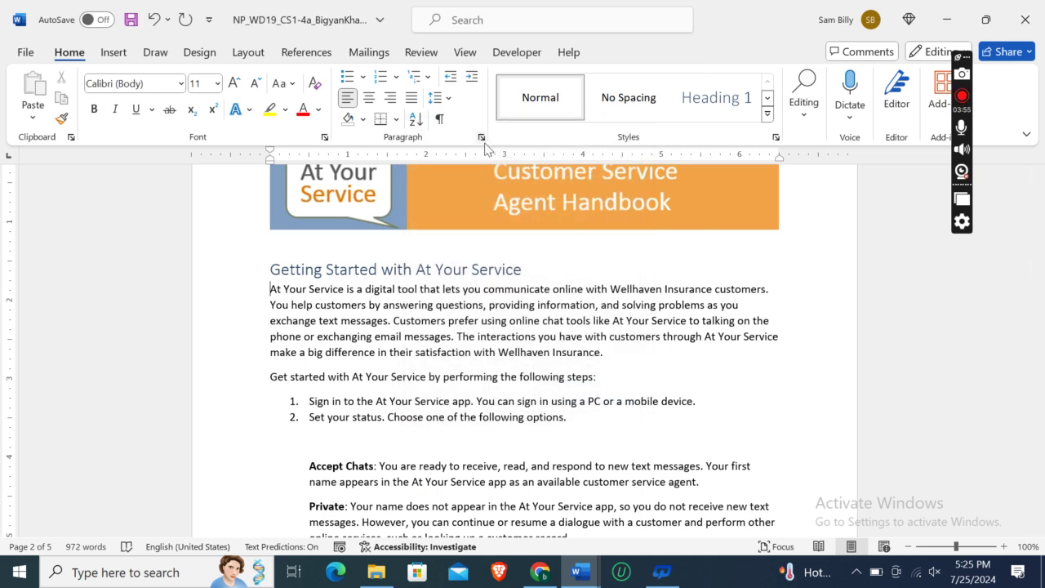
{"action": "left_click", "coordinate": [274, 287]}
{"action": "key", "text": "shift+Down"}
{"action": "key", "text": "shift+Down"}
{"action": "key", "text": "shift+Down"}
{"action": "key", "text": "shift+Down"}
{"action": "key", "text": "shift+Down"}
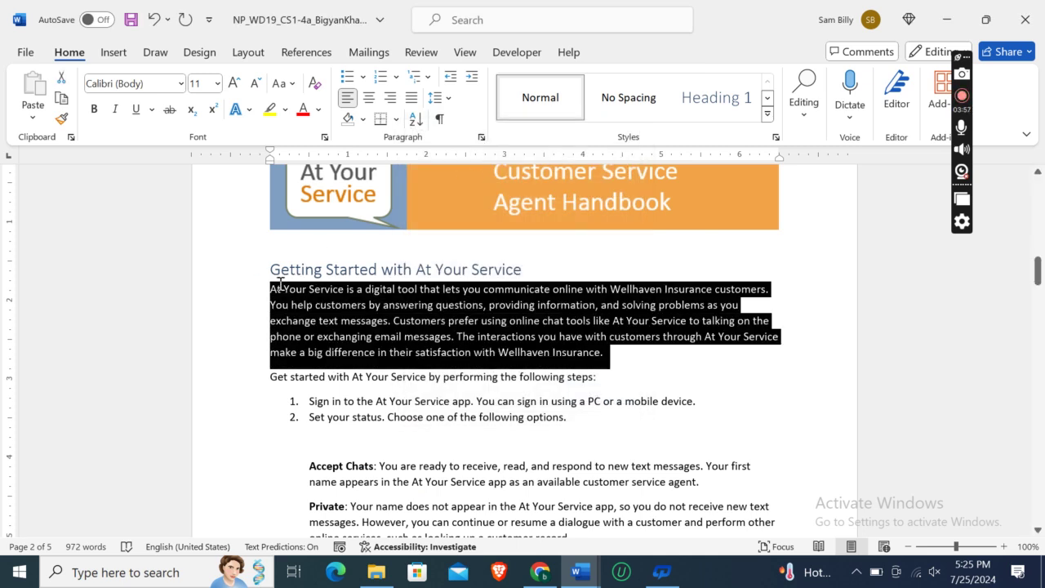
{"action": "left_click", "coordinate": [482, 137]}
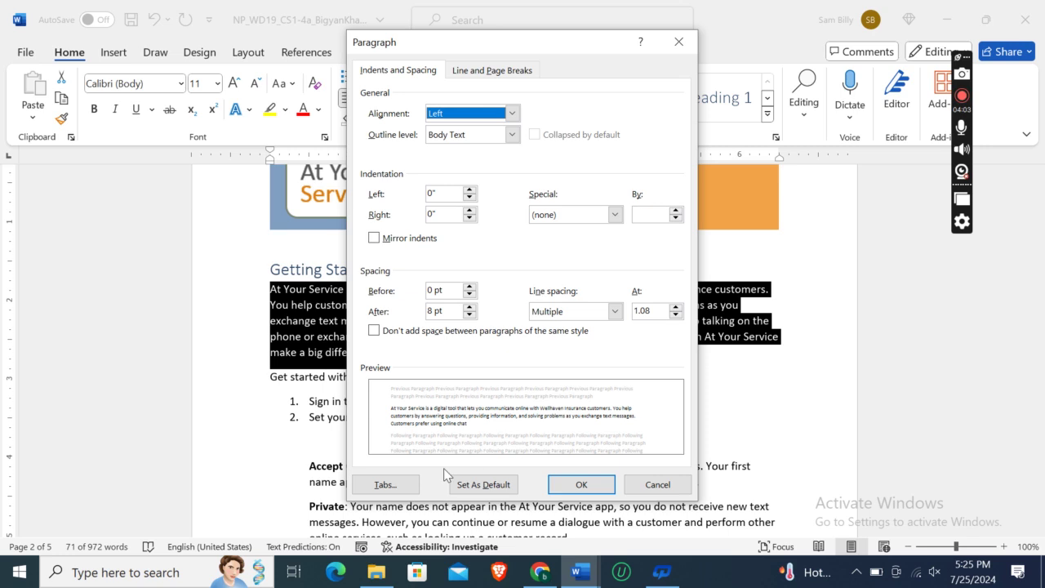
{"action": "left_click", "coordinate": [395, 492]}
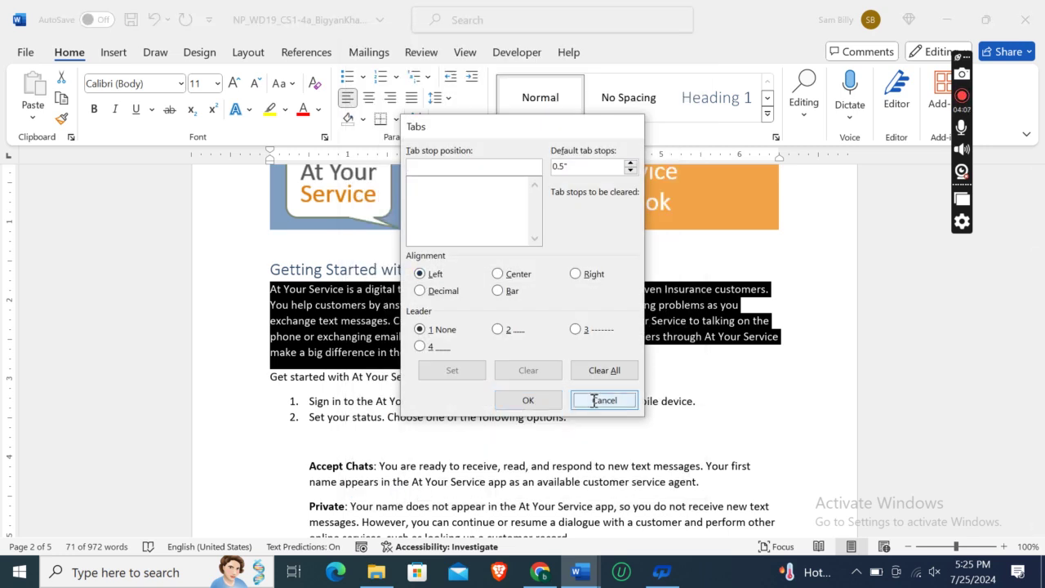
{"action": "left_click", "coordinate": [601, 400]}
{"action": "left_click", "coordinate": [444, 308]}
{"action": "left_click", "coordinate": [271, 289]}
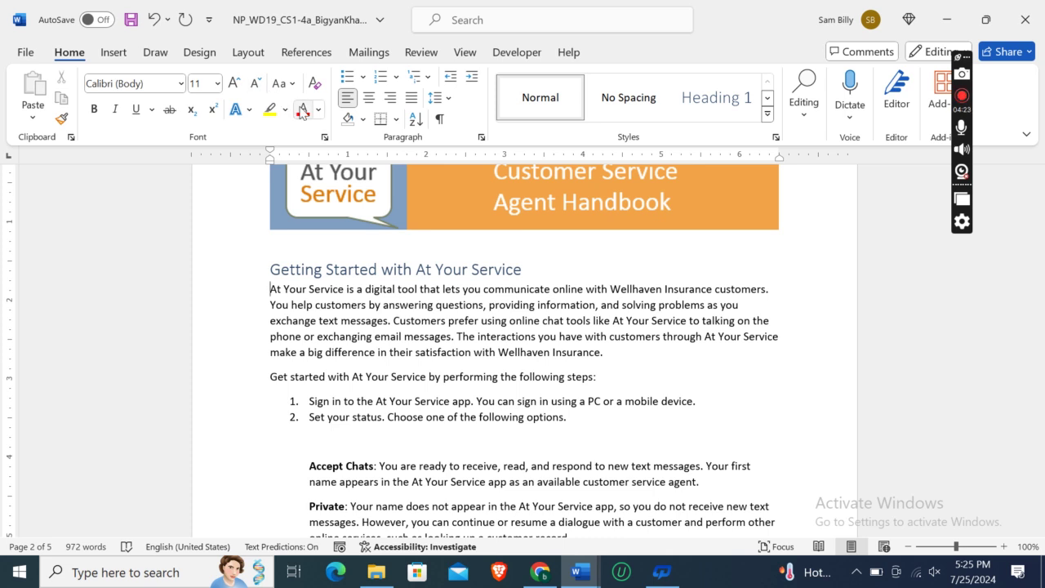
{"action": "key", "text": "shift+Down"}
{"action": "key", "text": "shift+Down"}
{"action": "key", "text": "shift+Down"}
{"action": "key", "text": "shift+Down"}
{"action": "key", "text": "shift+Down"}
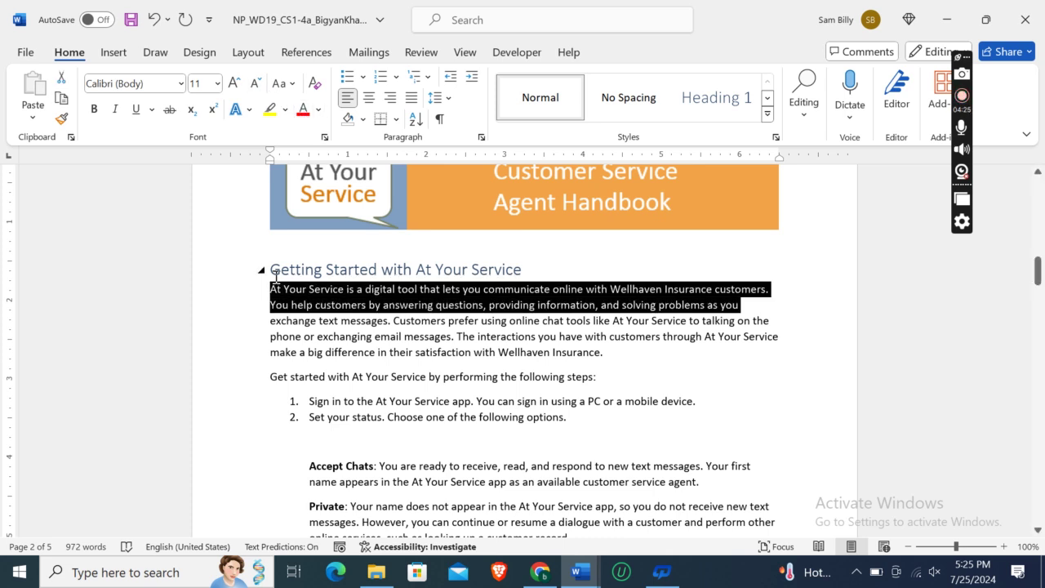
{"action": "left_click", "coordinate": [324, 137]}
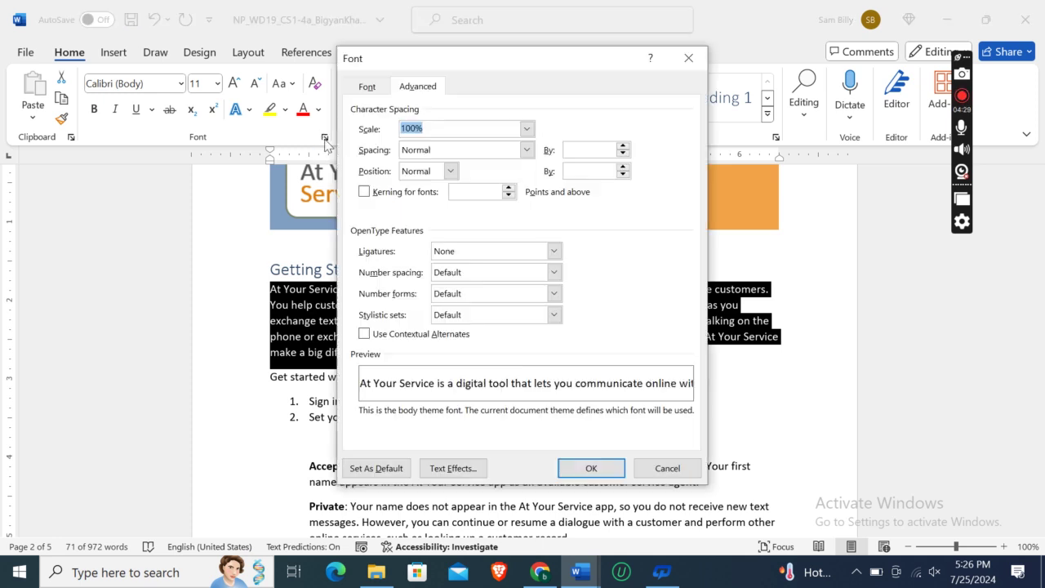
{"action": "left_click", "coordinate": [667, 469]}
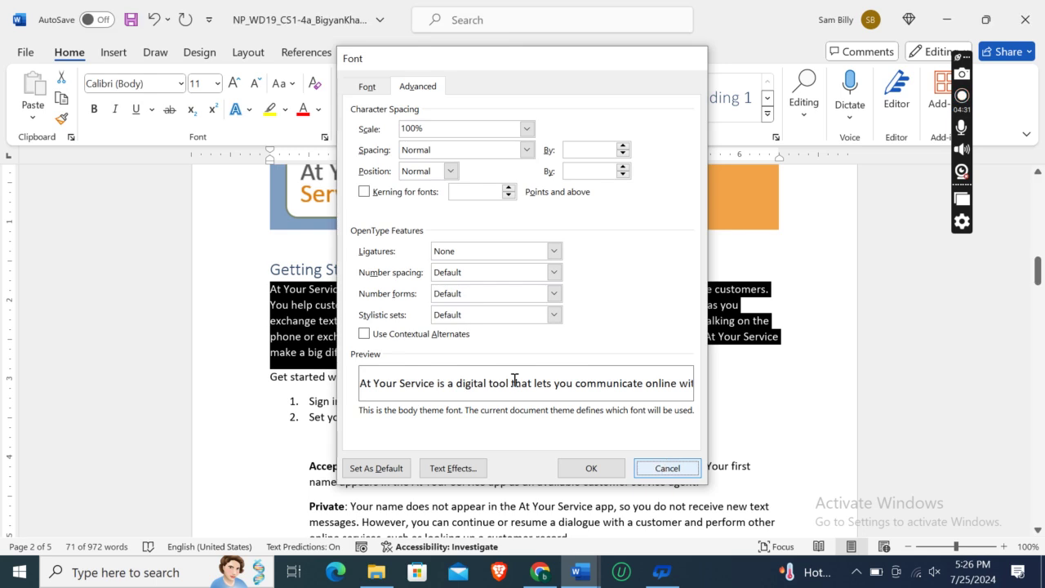
{"action": "left_click", "coordinate": [274, 285]}
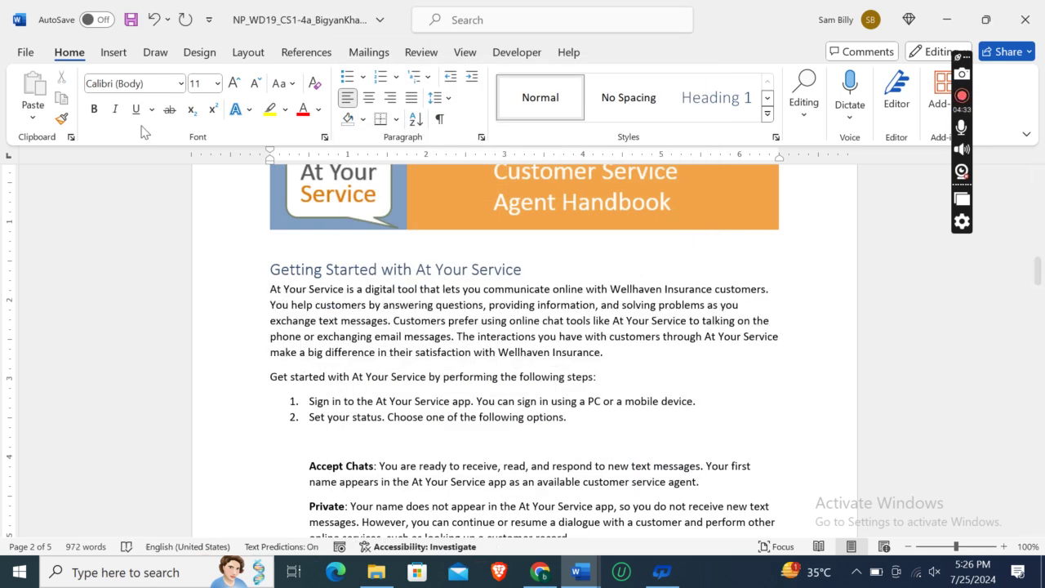
Give the first Getting Started paragraph a Dropped drop cap 'A', then switch to the instructions.
{"action": "left_click", "coordinate": [114, 52]}
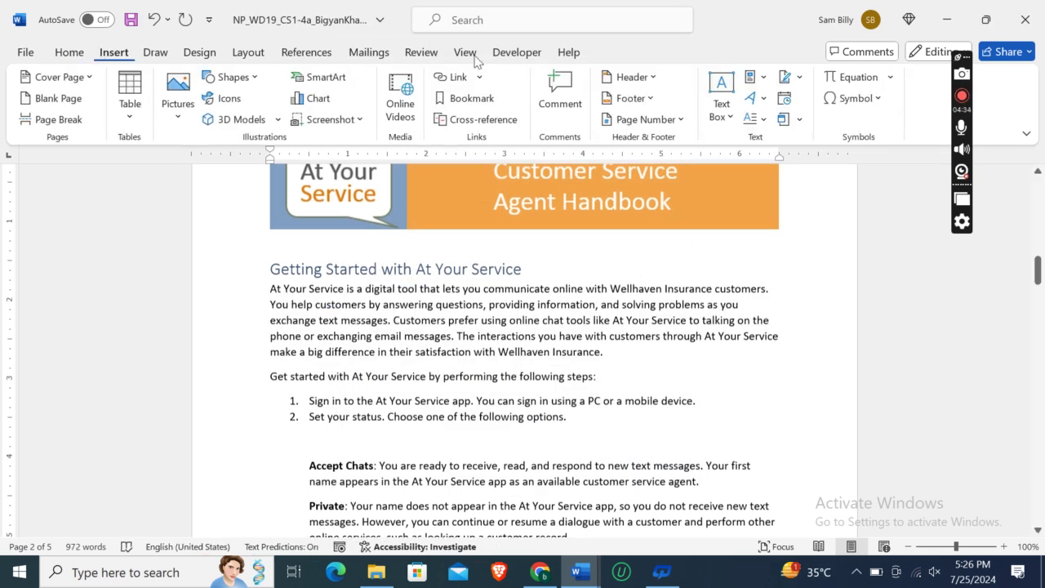
{"action": "left_click", "coordinate": [763, 120]}
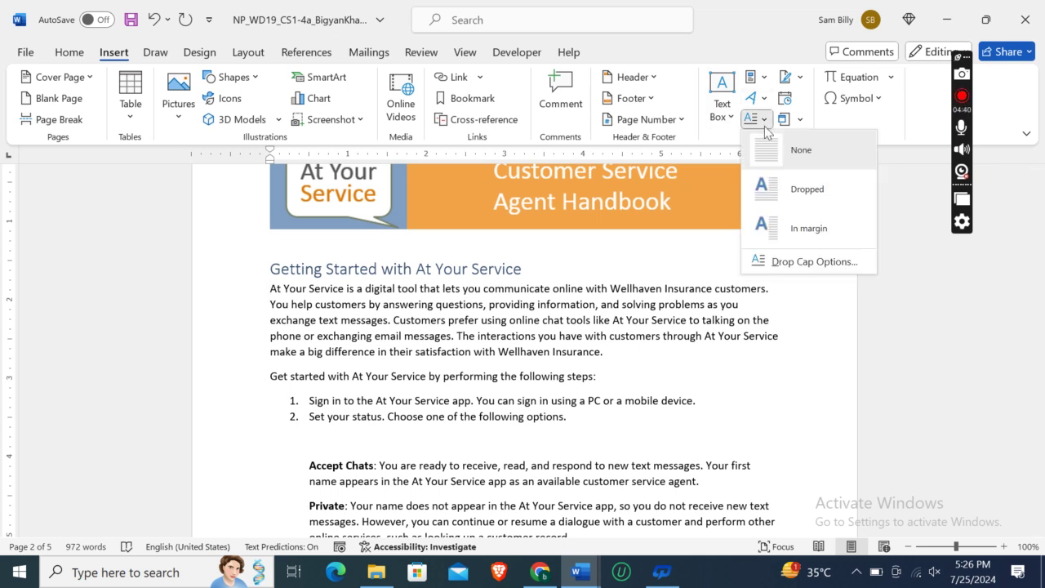
{"action": "left_click", "coordinate": [785, 195]}
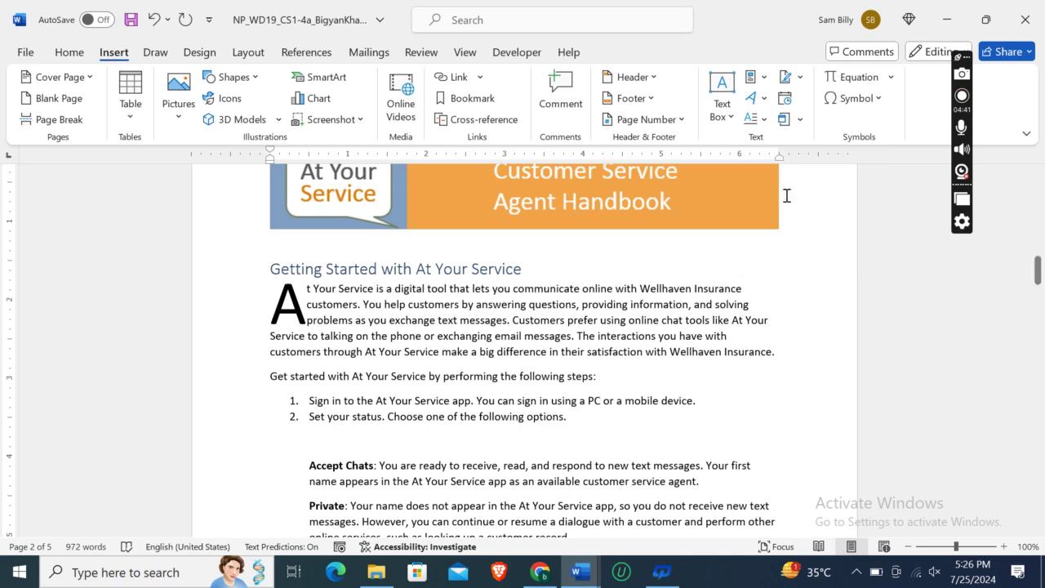
{"action": "left_click", "coordinate": [624, 414]}
{"action": "left_click", "coordinate": [580, 572]}
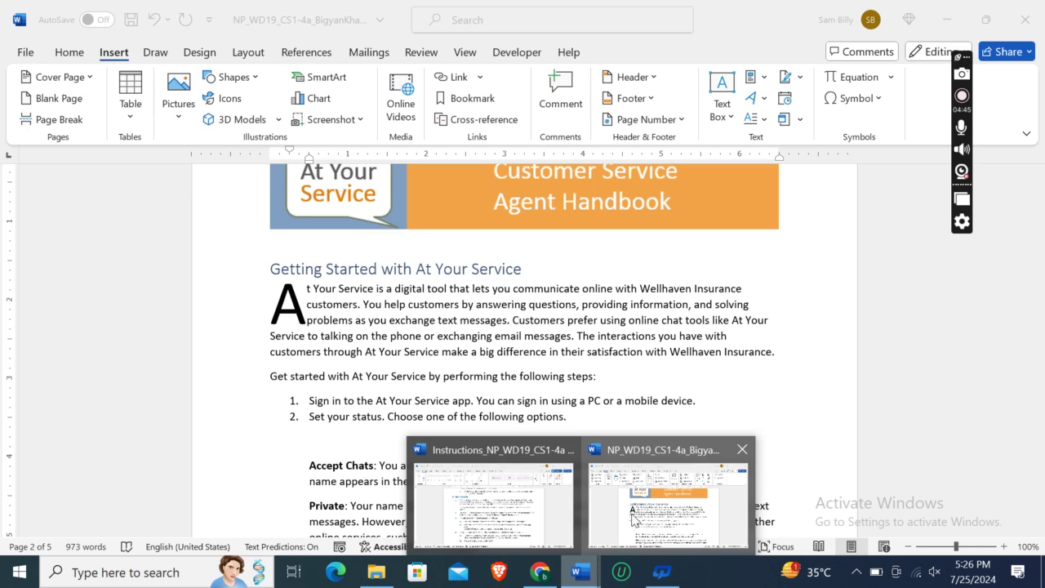
{"action": "left_click", "coordinate": [494, 502]}
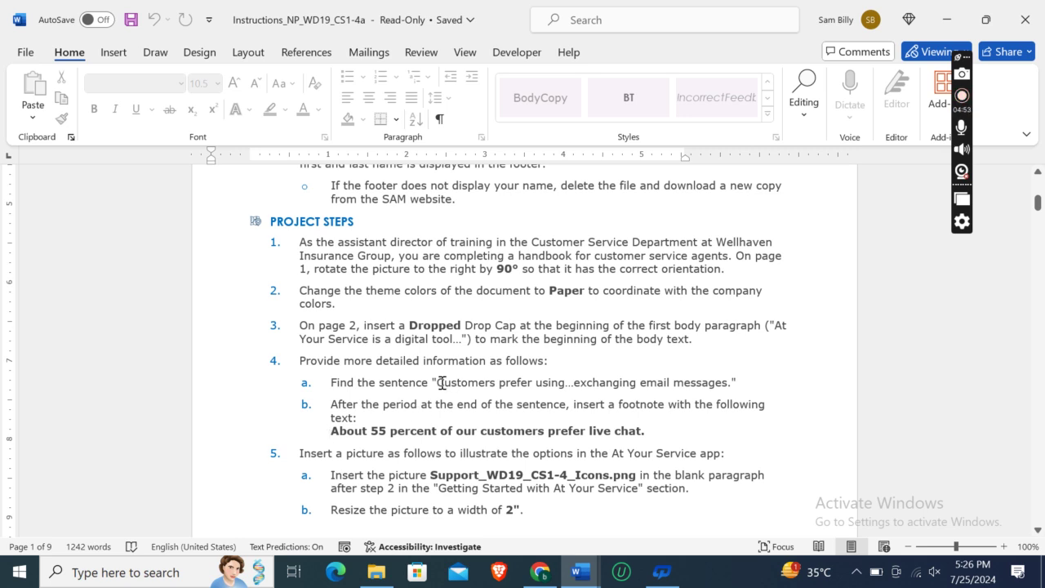
Check the find-the-sentence step in the instructions, then bring the handbook forward.
{"action": "left_click", "coordinate": [441, 383]}
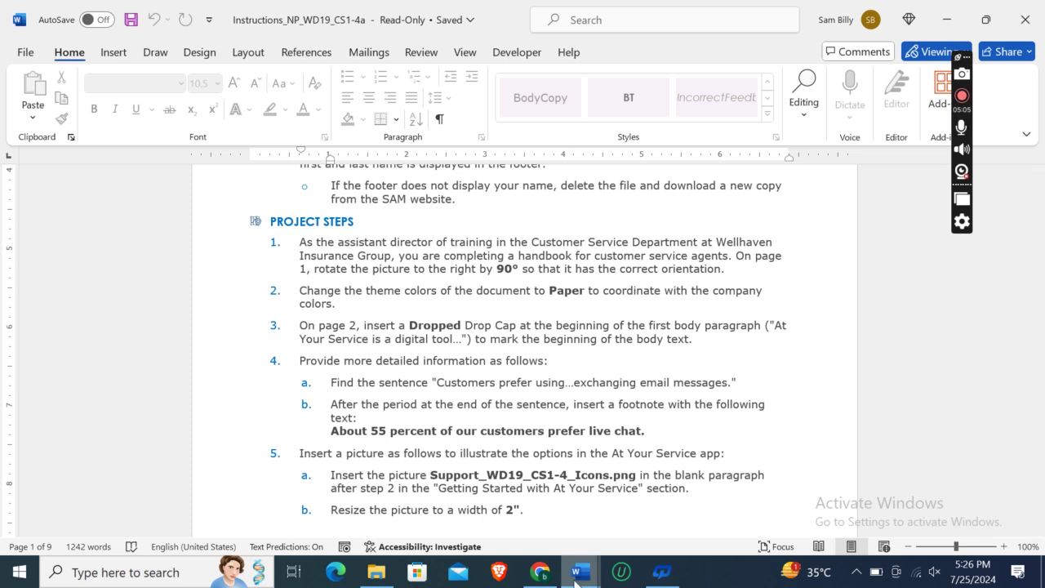
{"action": "mouse_move", "coordinate": [576, 579]}
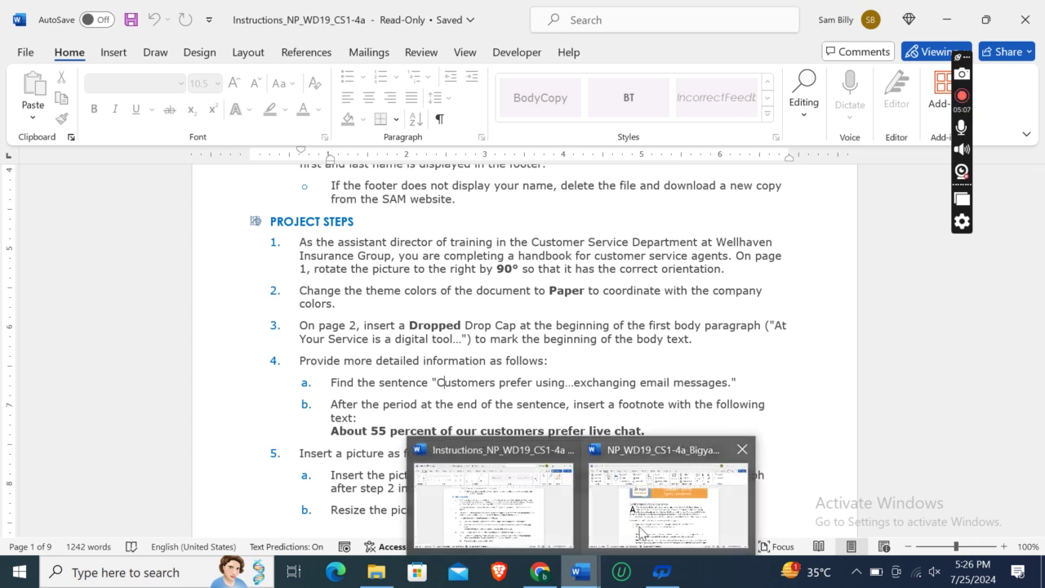
{"action": "left_click", "coordinate": [659, 522]}
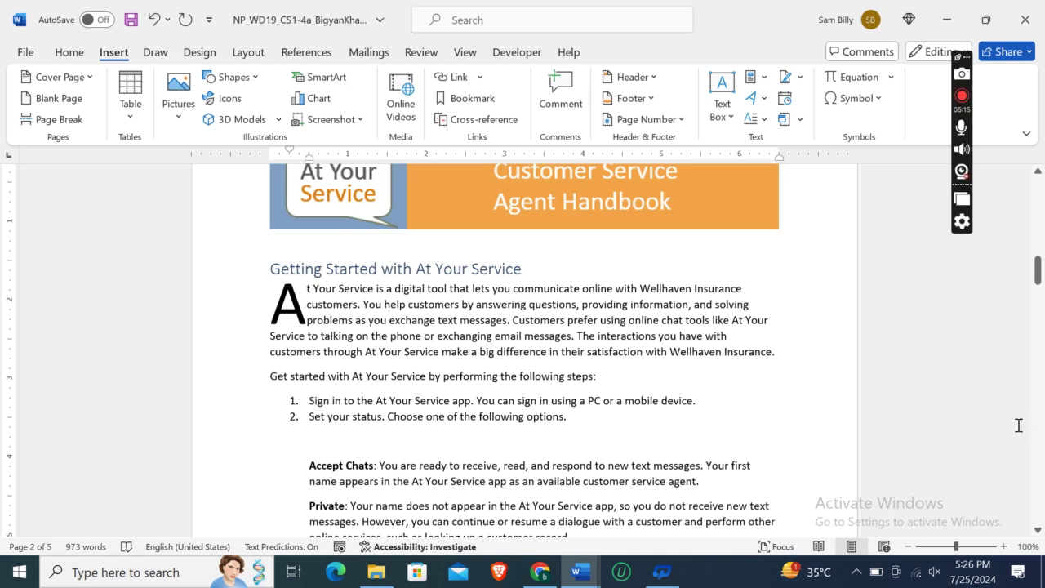
{"action": "left_click", "coordinate": [1037, 530]}
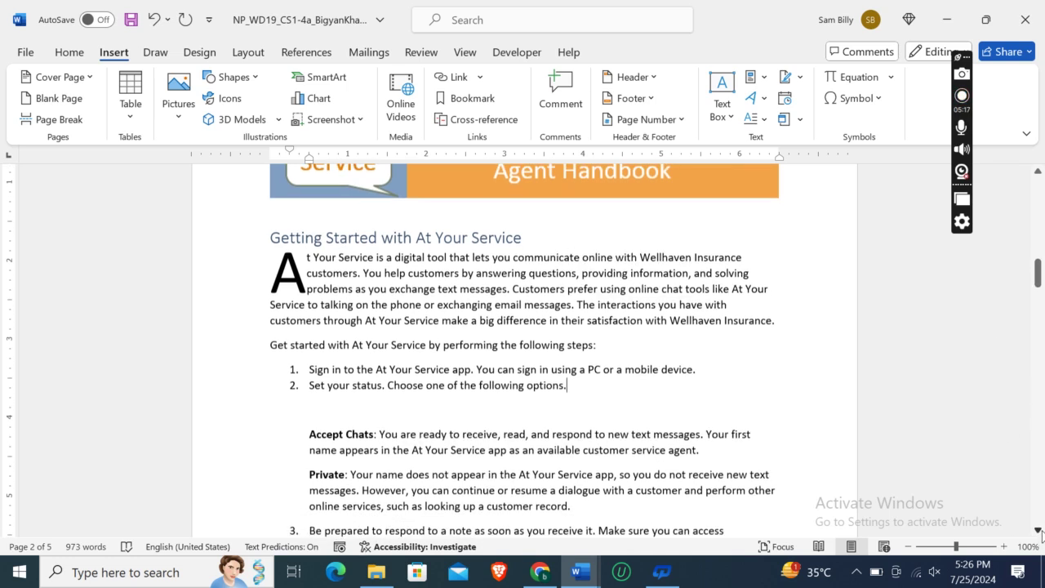
{"action": "left_click_drag", "start_coordinate": [1040, 533], "coordinate": [1041, 533]}
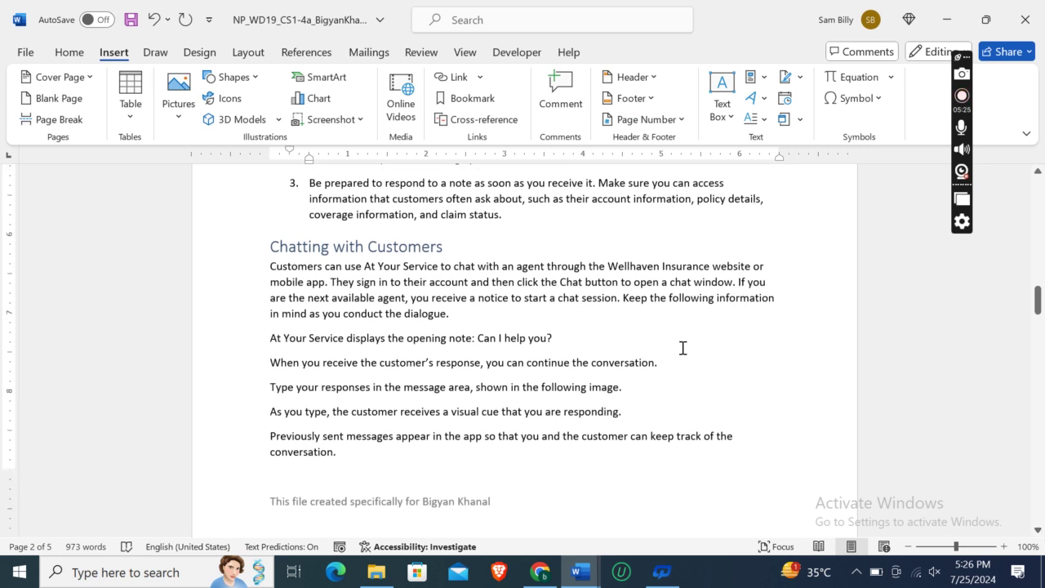
{"action": "key", "text": "ctrl+f"}
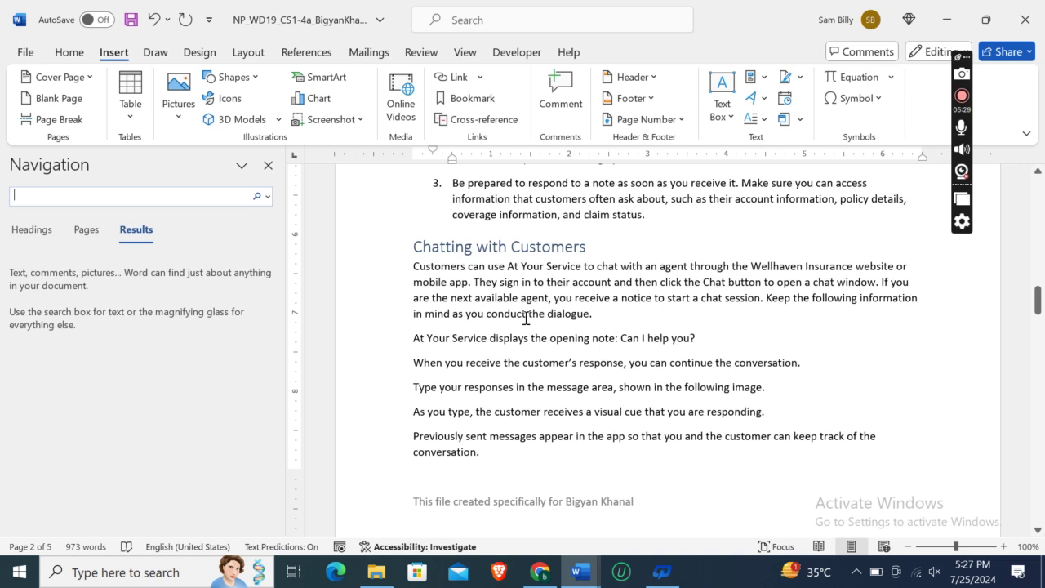
{"action": "type", "text": "Customers pre"}
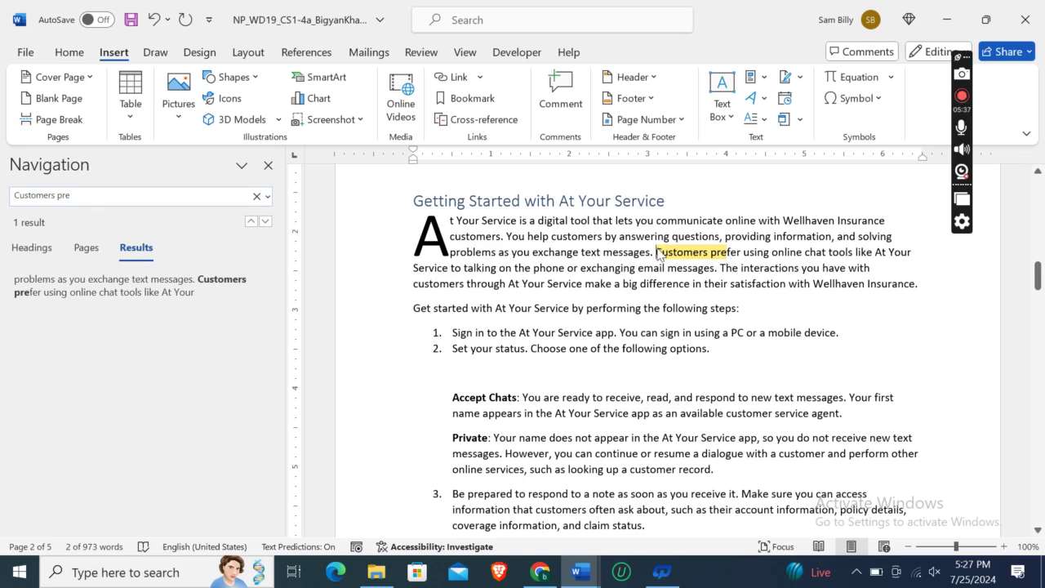
{"action": "left_click", "coordinate": [658, 253]}
{"action": "left_click", "coordinate": [268, 165]}
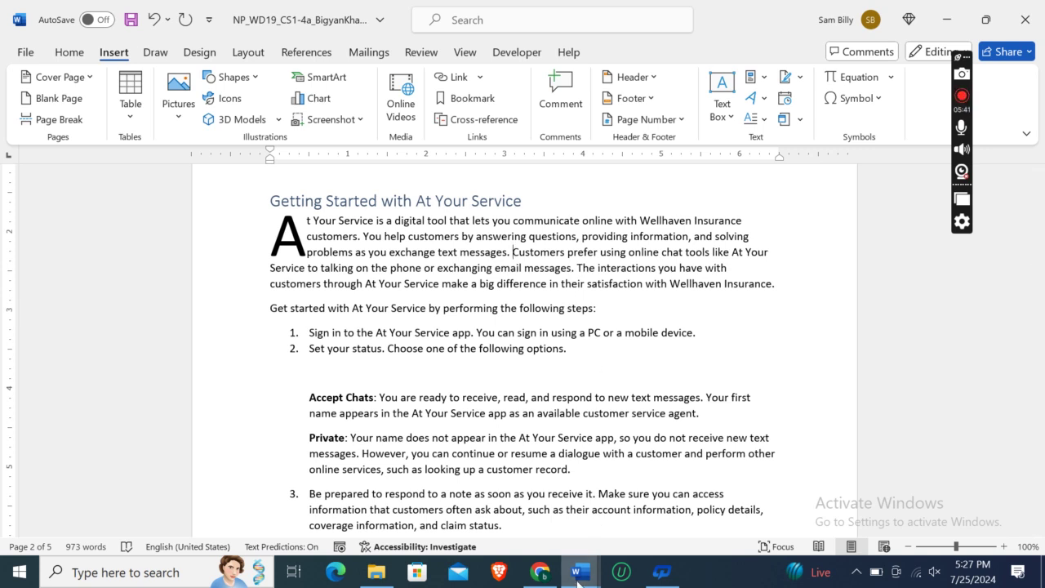
Select the footnote text 'About 55 percent of our customers prefer live chat.' in the instructions.
{"action": "mouse_move", "coordinate": [579, 571]}
{"action": "mouse_move", "coordinate": [506, 500]}
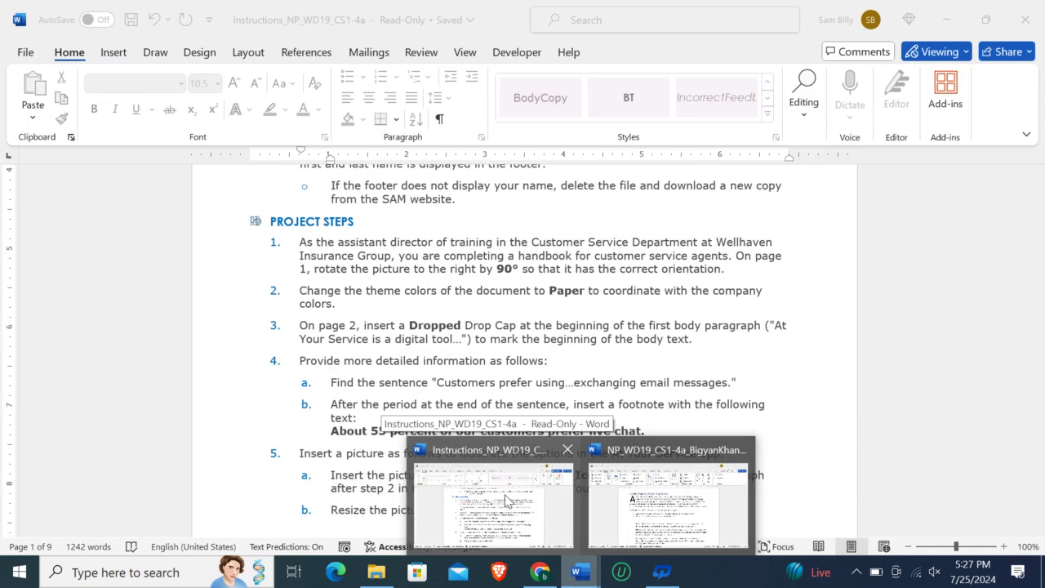
{"action": "mouse_move", "coordinate": [730, 516]}
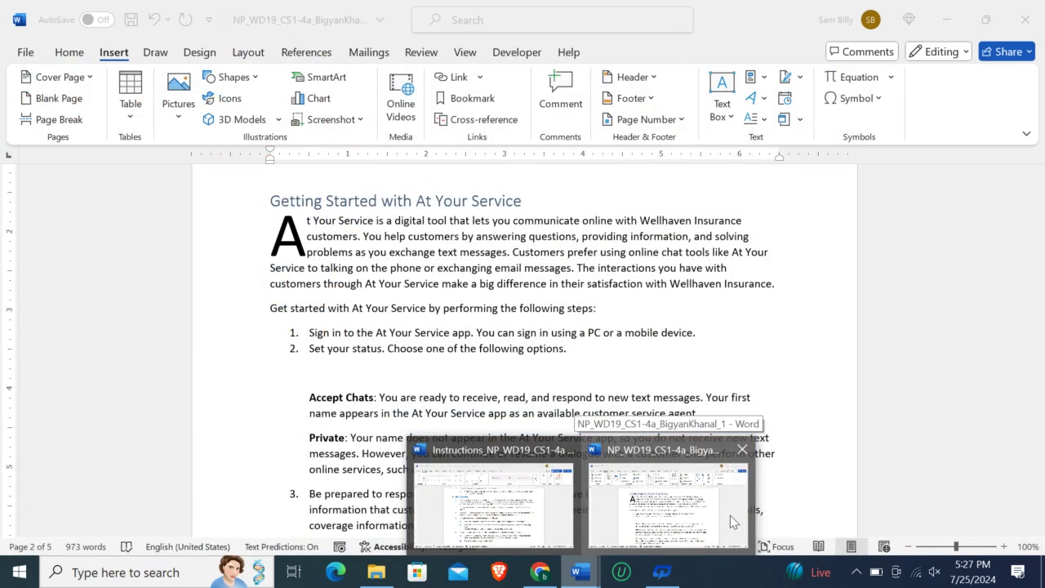
{"action": "left_click", "coordinate": [730, 515]}
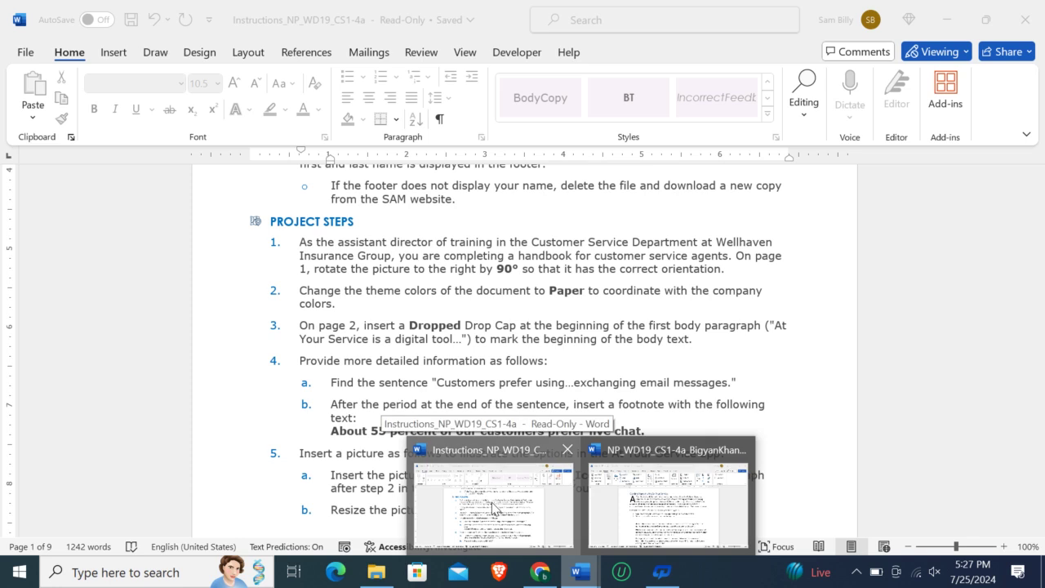
{"action": "left_click", "coordinate": [493, 506]}
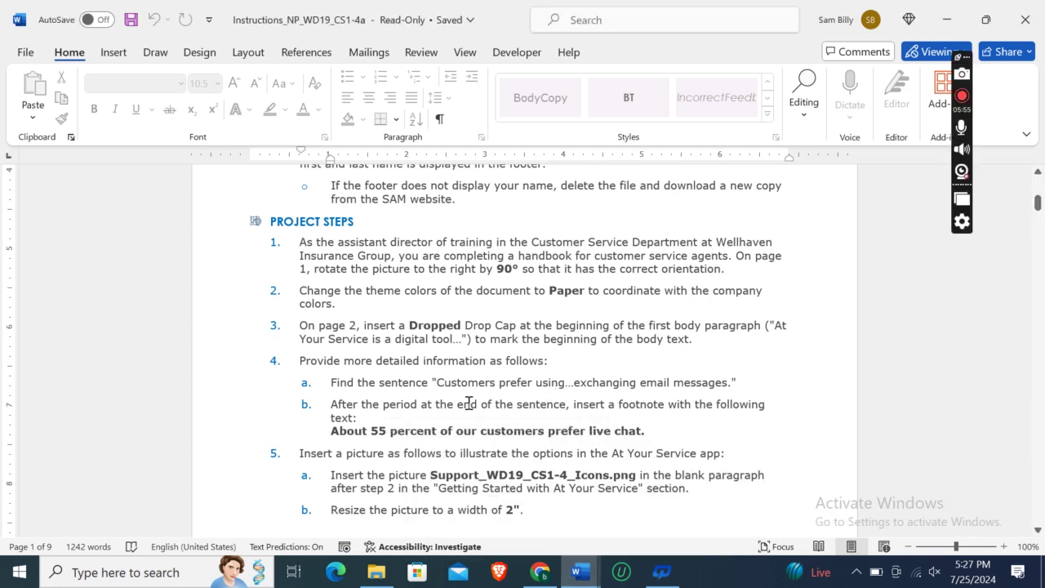
{"action": "left_click", "coordinate": [326, 433]}
{"action": "key", "text": "ctrl+c"}
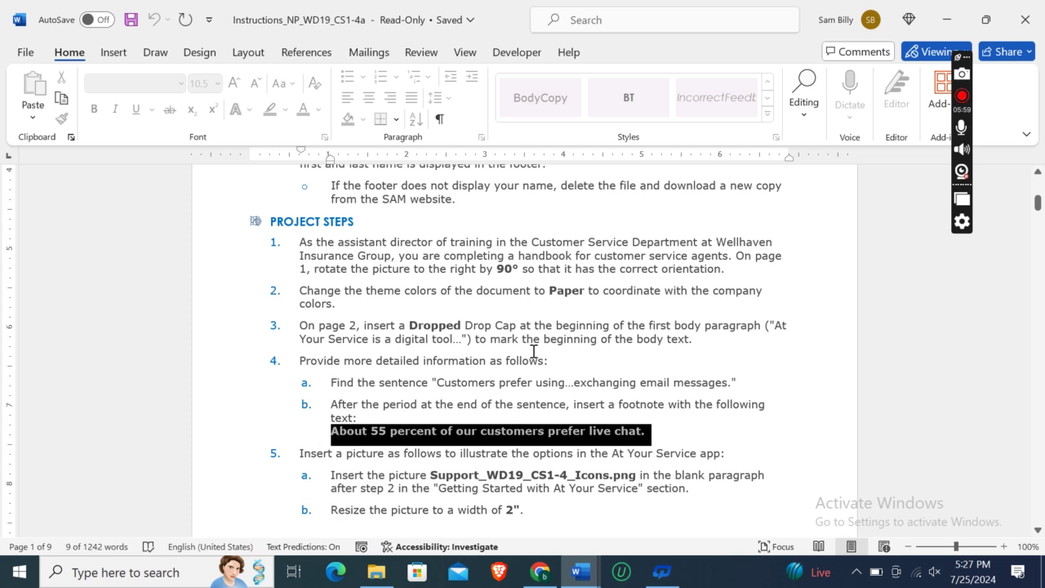
Insert a footnote after the handbook sentence ending 'exchanging email messages.'.
{"action": "left_click", "coordinate": [579, 572]}
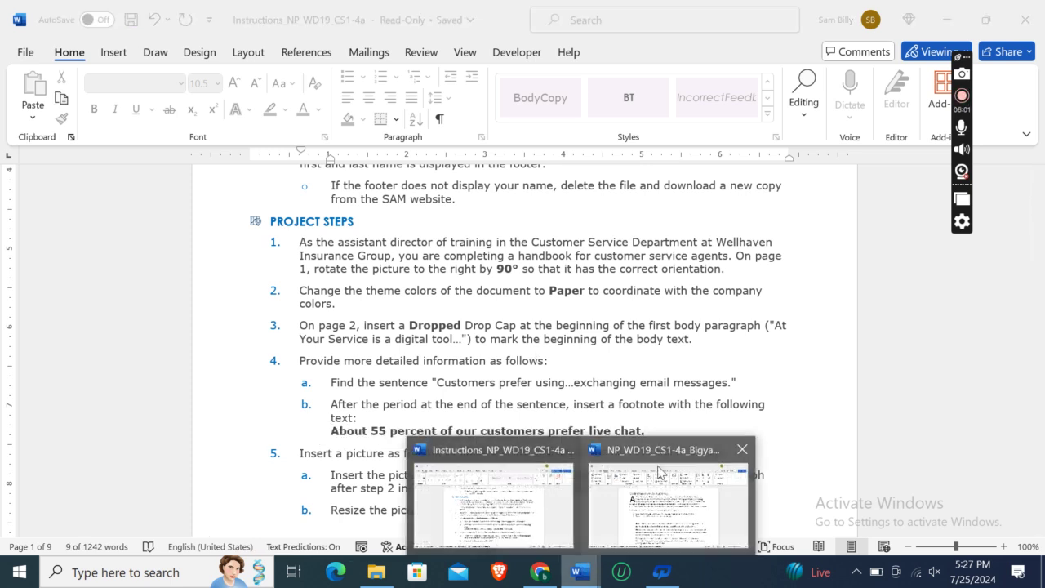
{"action": "left_click", "coordinate": [659, 466]}
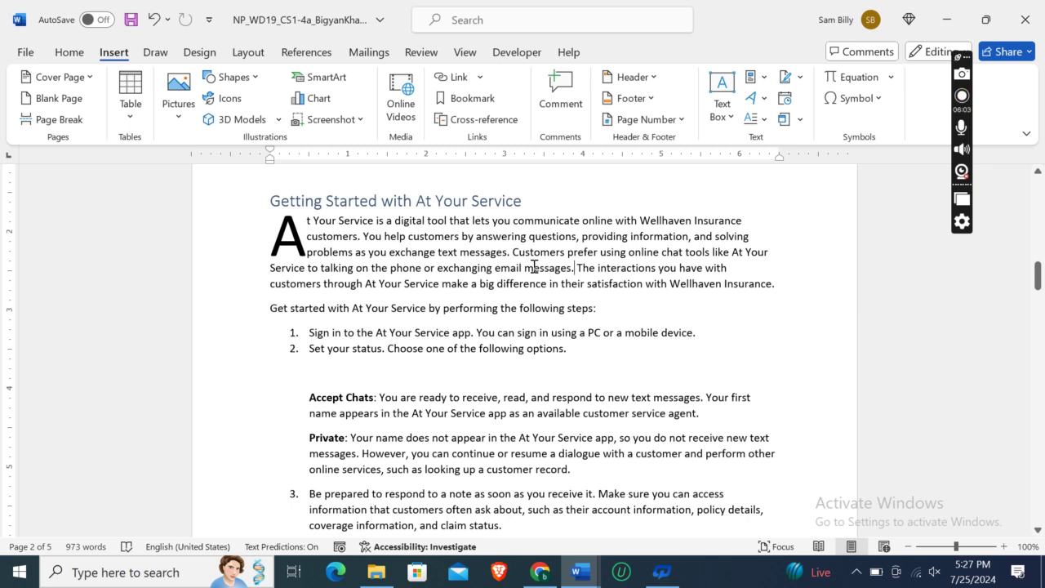
{"action": "left_click", "coordinate": [248, 52]}
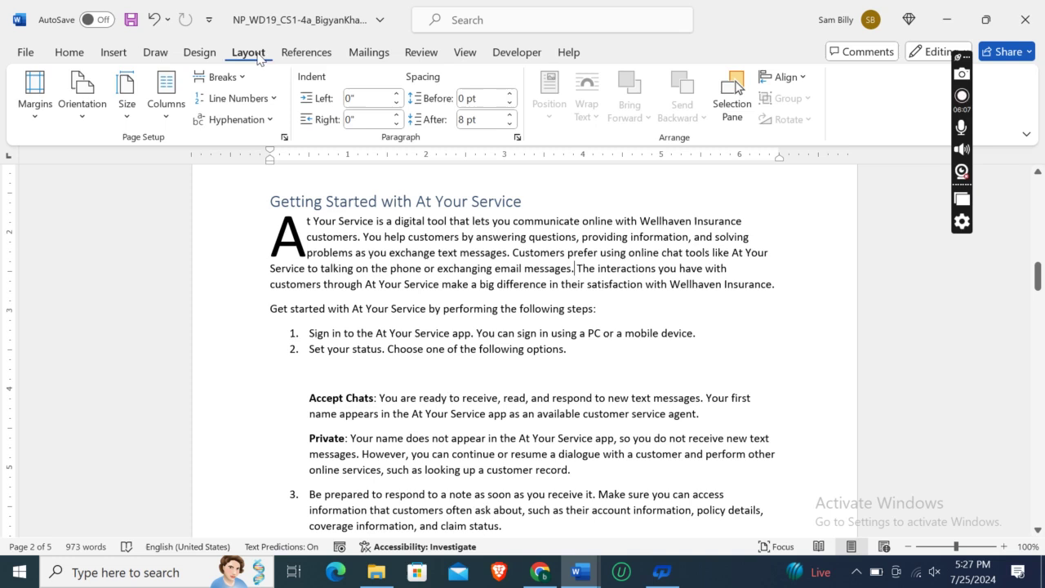
{"action": "left_click", "coordinate": [297, 57]}
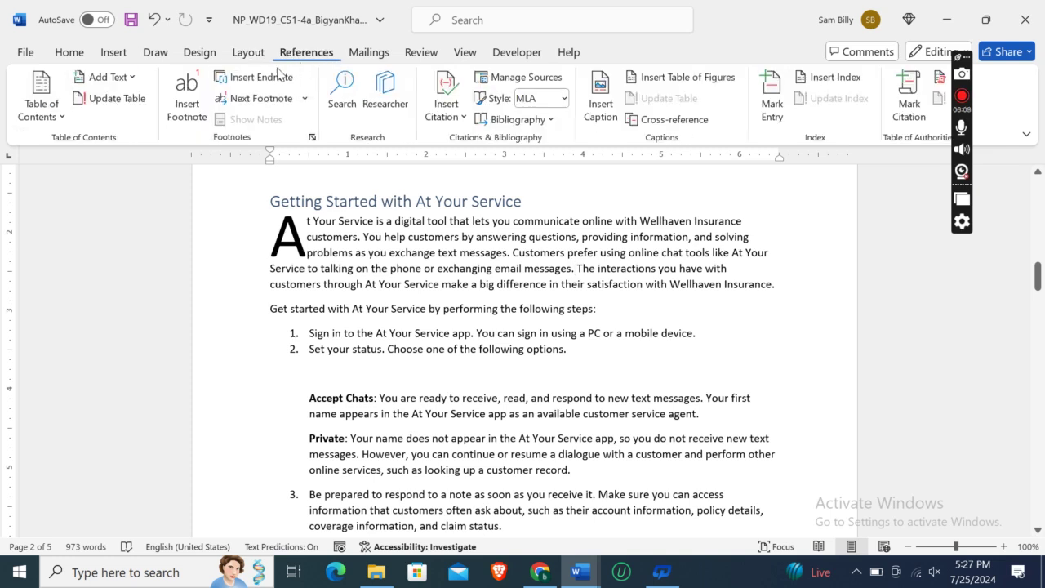
{"action": "left_click", "coordinate": [186, 110]}
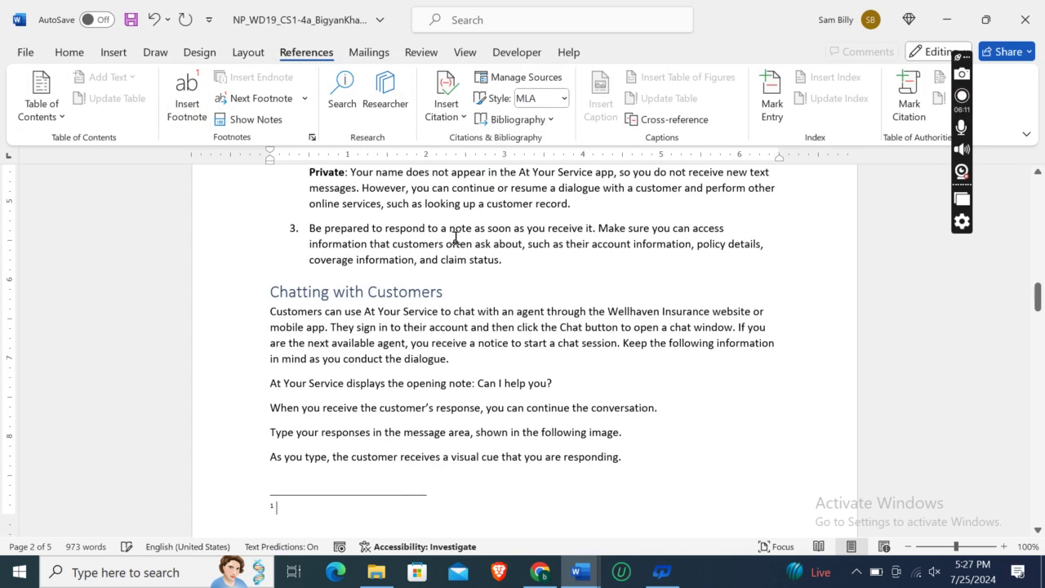
Paste the footnote text using Keep Text Only, then return to the instructions.
{"action": "key", "text": "ctrl+v"}
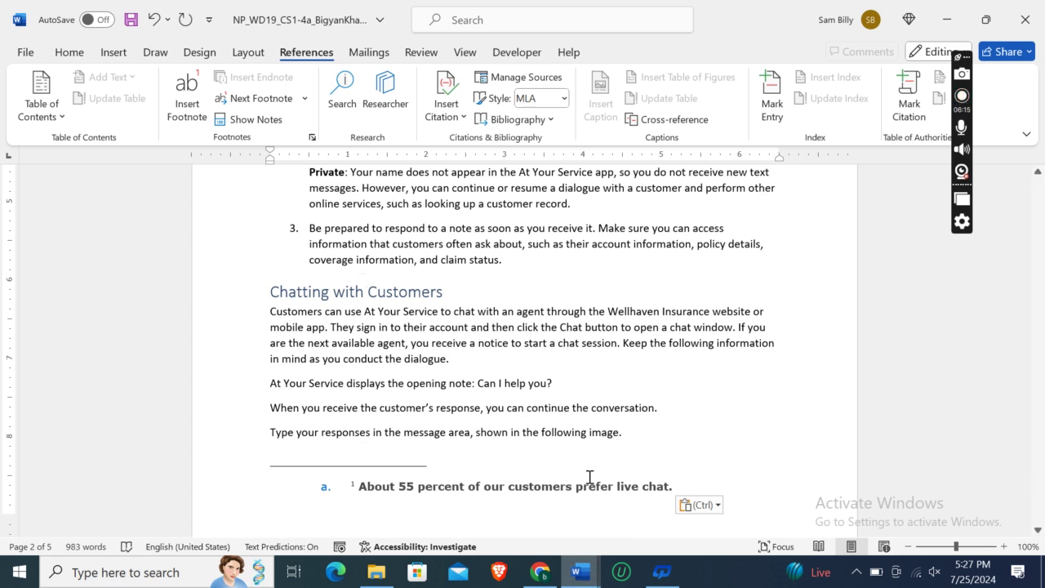
{"action": "left_click", "coordinate": [152, 27]}
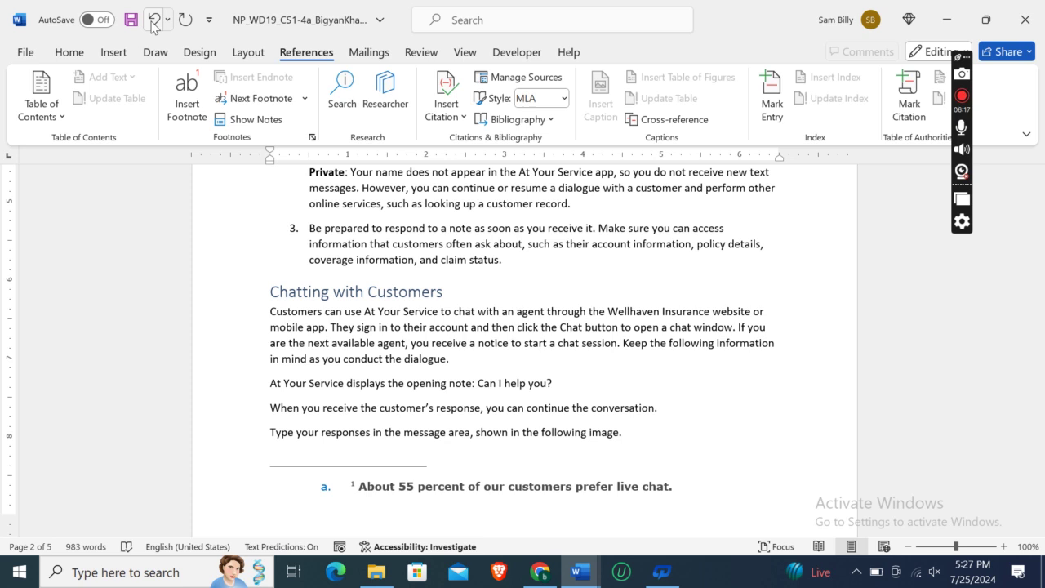
{"action": "left_click", "coordinate": [68, 54]}
{"action": "left_click", "coordinate": [36, 125]}
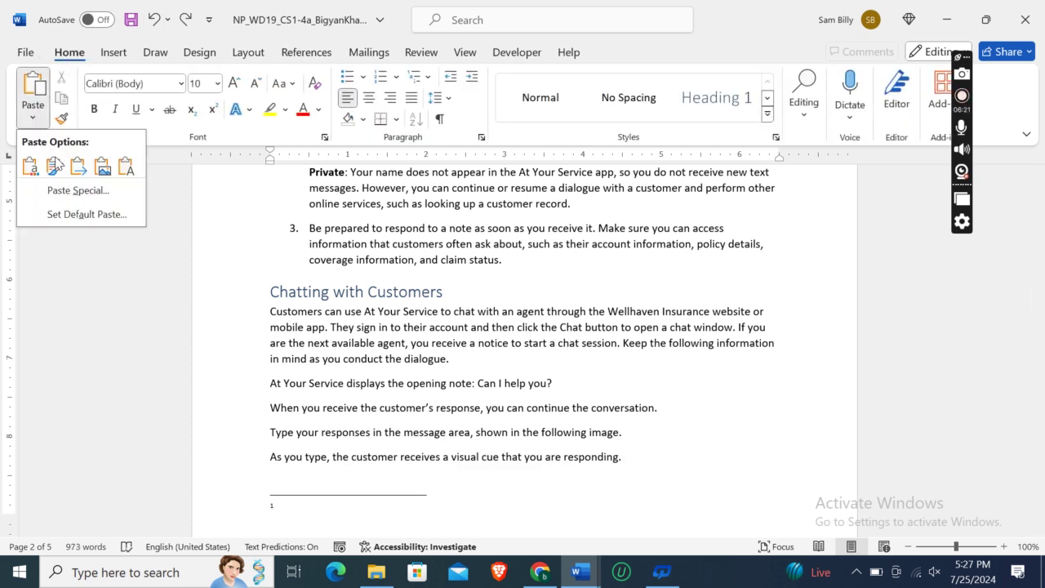
{"action": "left_click", "coordinate": [127, 168]}
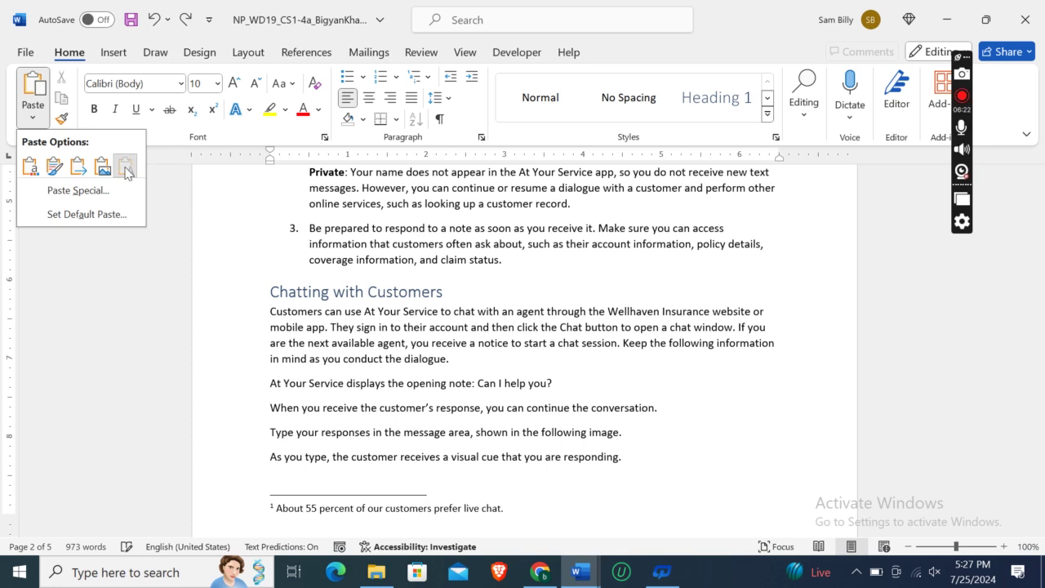
{"action": "left_click", "coordinate": [581, 573]}
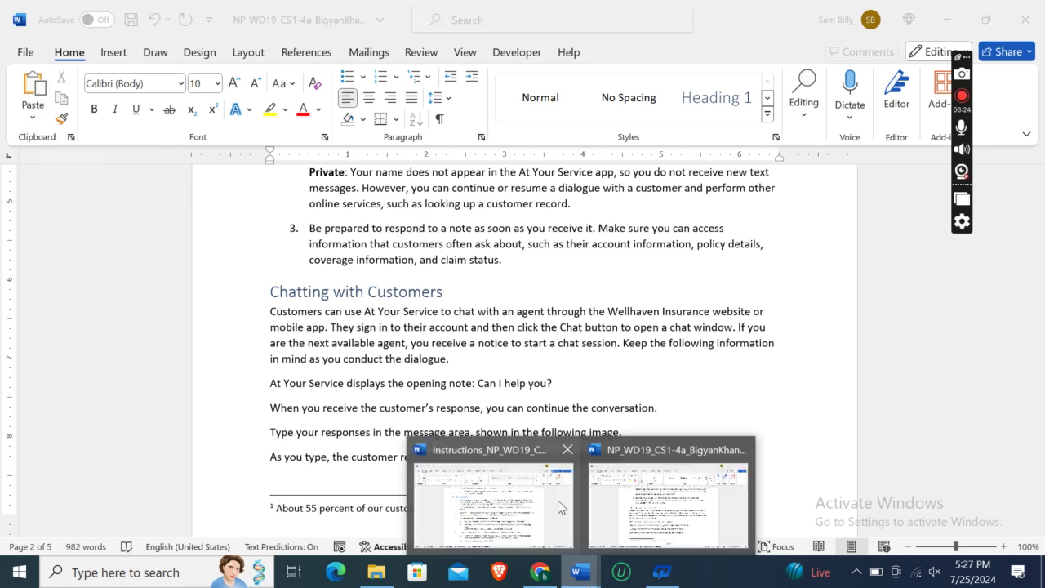
{"action": "left_click", "coordinate": [560, 502]}
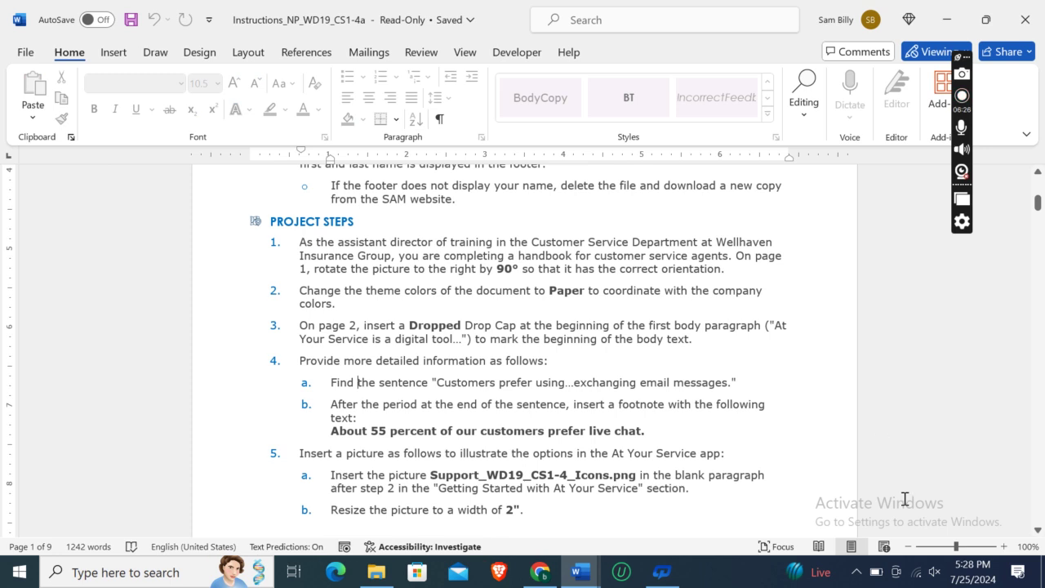
Scroll the instructions down to step 5 and open the project files folder in File Explorer.
{"action": "left_click", "coordinate": [1037, 529]}
{"action": "left_click", "coordinate": [1038, 529]}
{"action": "left_click", "coordinate": [1037, 529]}
{"action": "left_click", "coordinate": [1038, 529]}
{"action": "left_click", "coordinate": [1038, 529]}
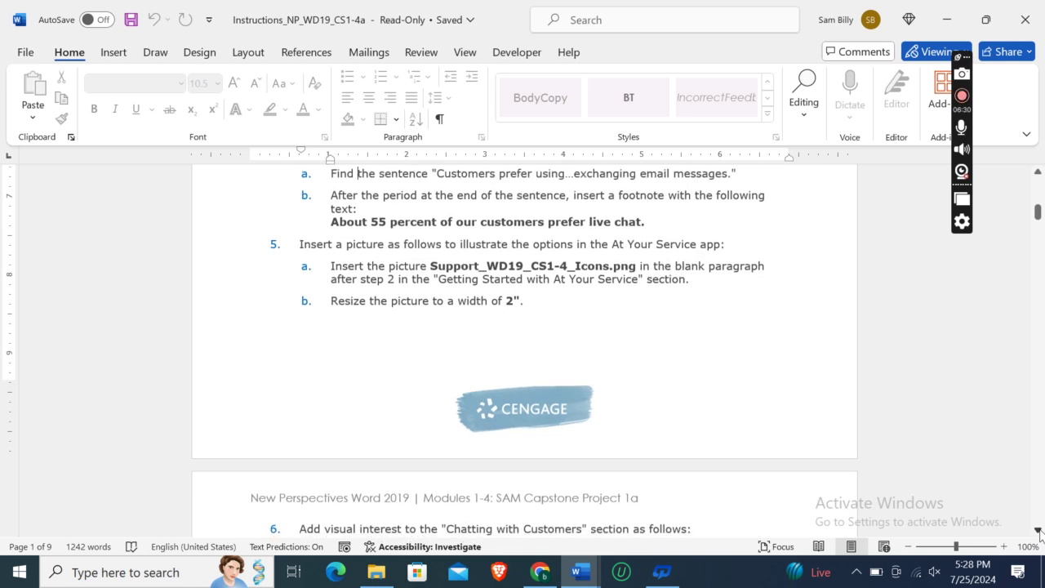
{"action": "left_click", "coordinate": [1037, 529]}
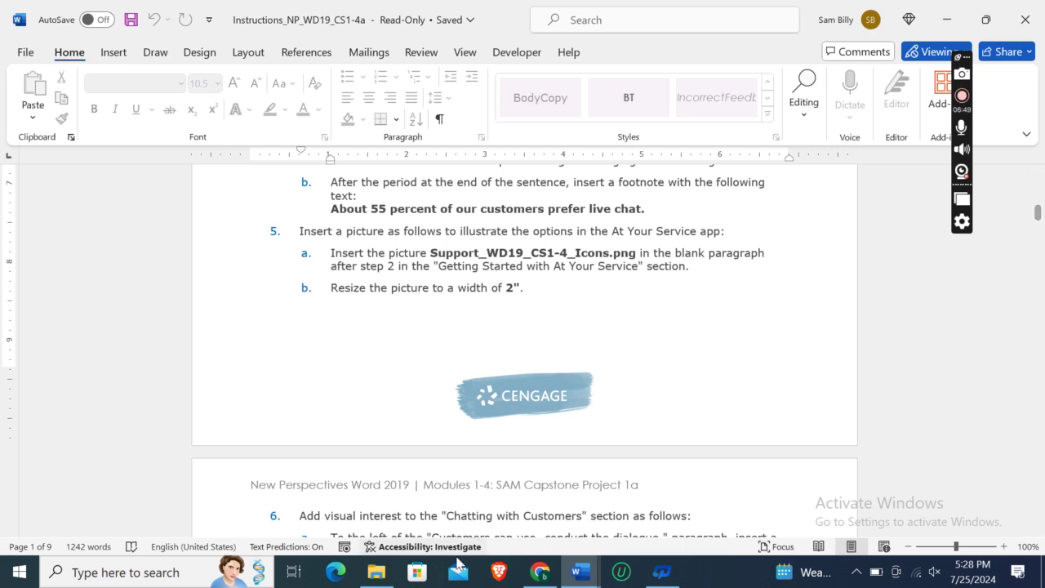
{"action": "left_click", "coordinate": [376, 572]}
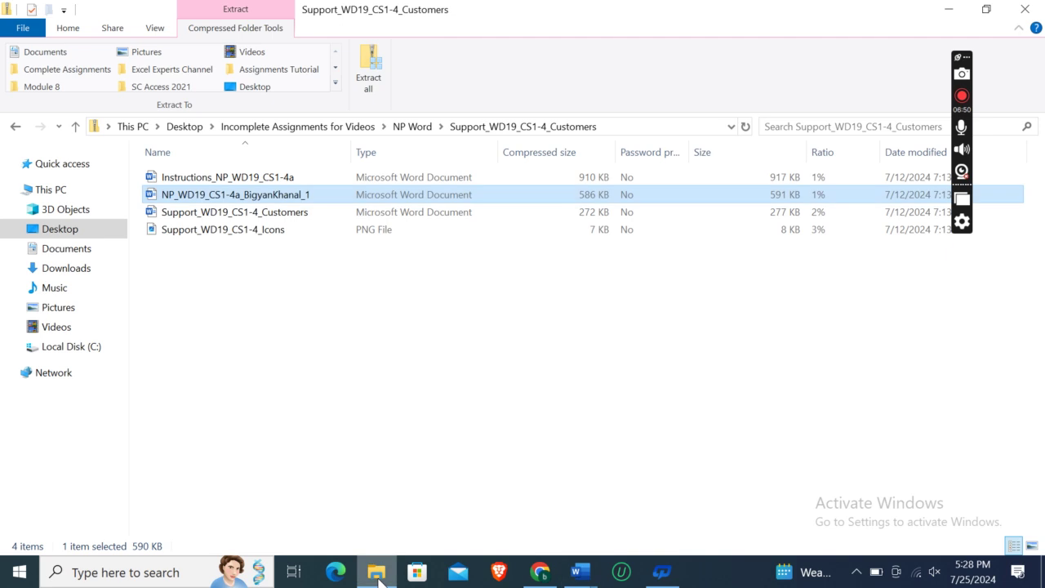
Open Support_WD19_CS1-4_Icons.png from the Customers zip folder in the Photos viewer.
{"action": "left_click", "coordinate": [230, 236]}
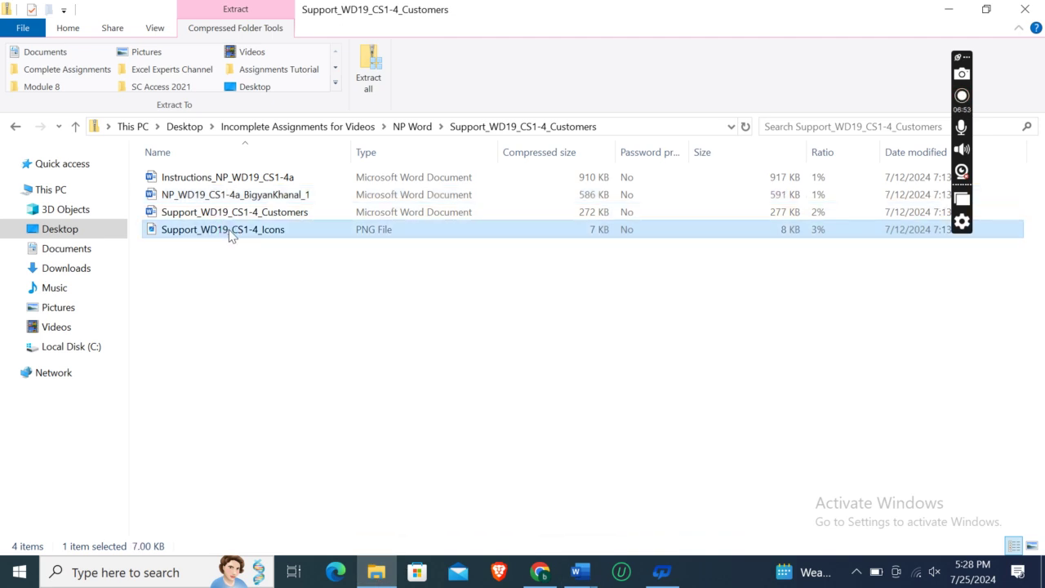
{"action": "right_click", "coordinate": [230, 236]}
{"action": "left_click", "coordinate": [263, 238]}
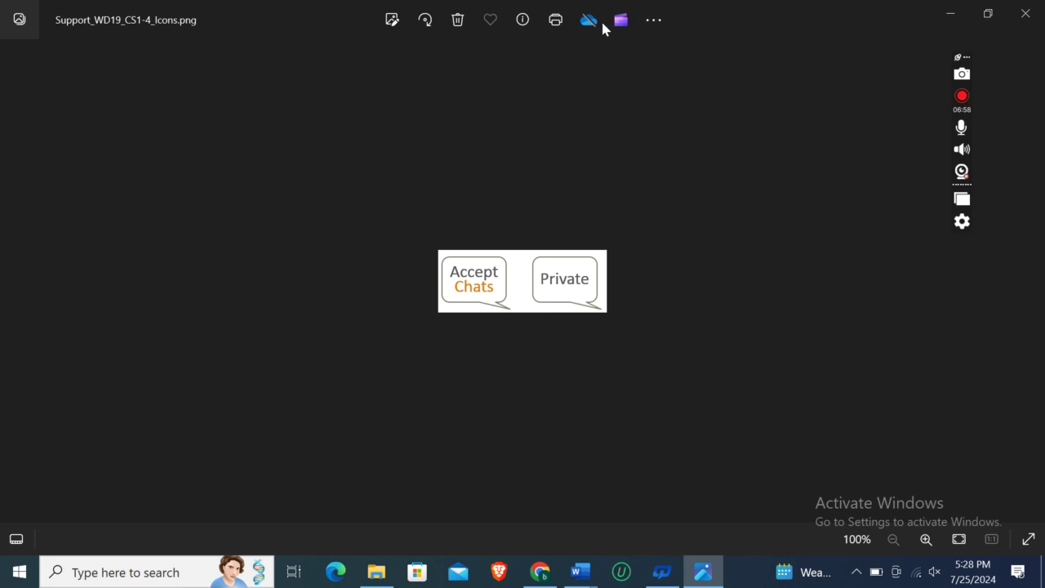
{"action": "left_click", "coordinate": [650, 20]}
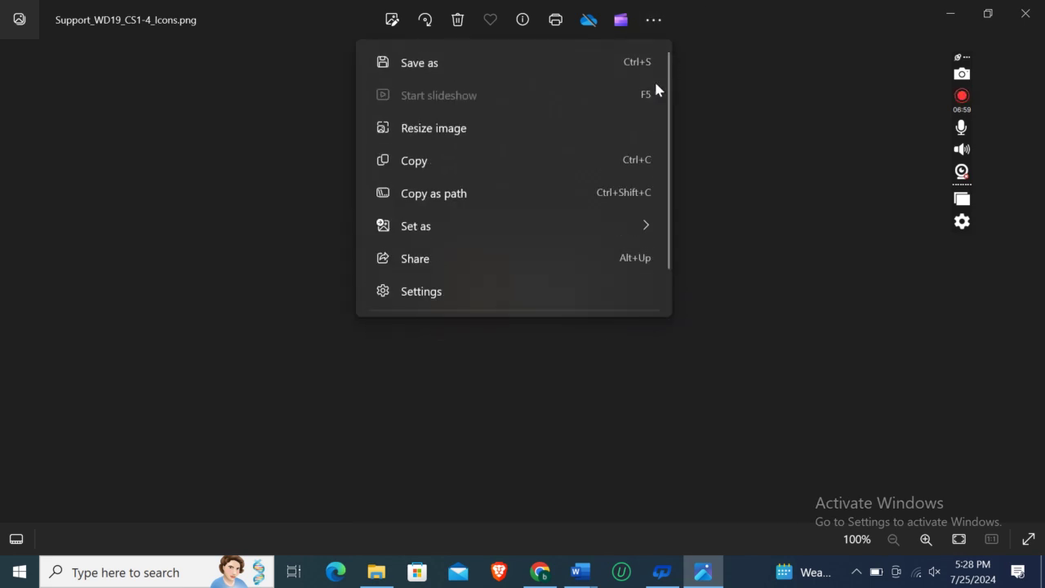
Save a copy of the picture to Downloads as Support_WD19_CS1-4_Icons.png.
{"action": "left_click", "coordinate": [541, 63]}
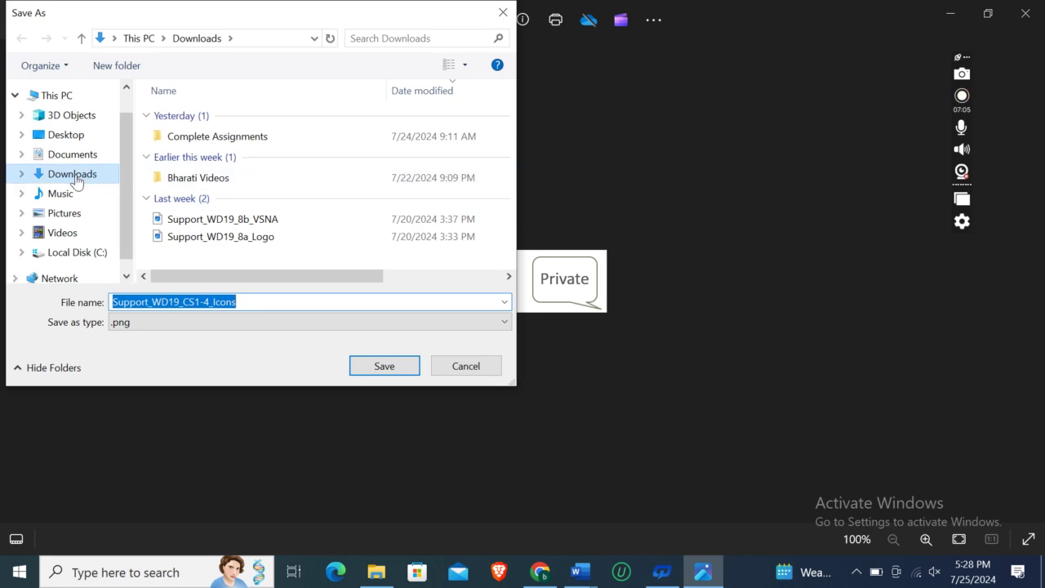
{"action": "left_click", "coordinate": [73, 178]}
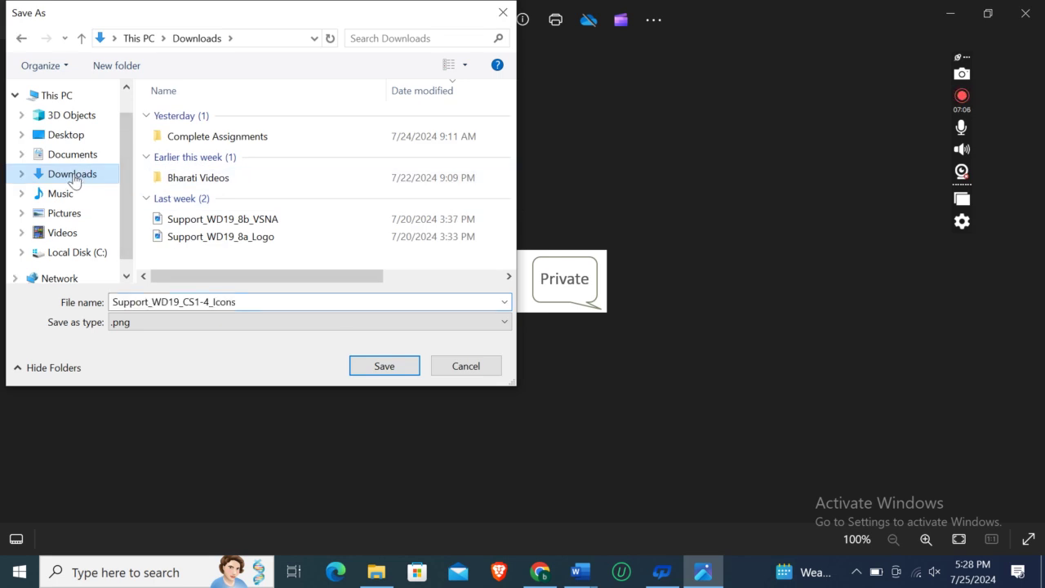
{"action": "left_click", "coordinate": [373, 374]}
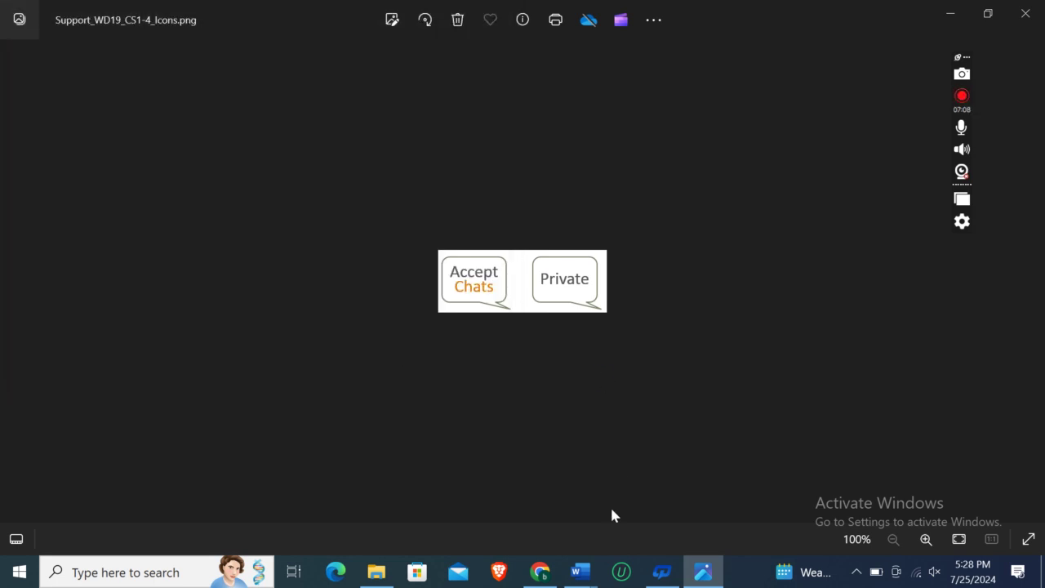
Close the photo viewer and read step 5 in the Instructions document.
{"action": "left_click", "coordinate": [1025, 12]}
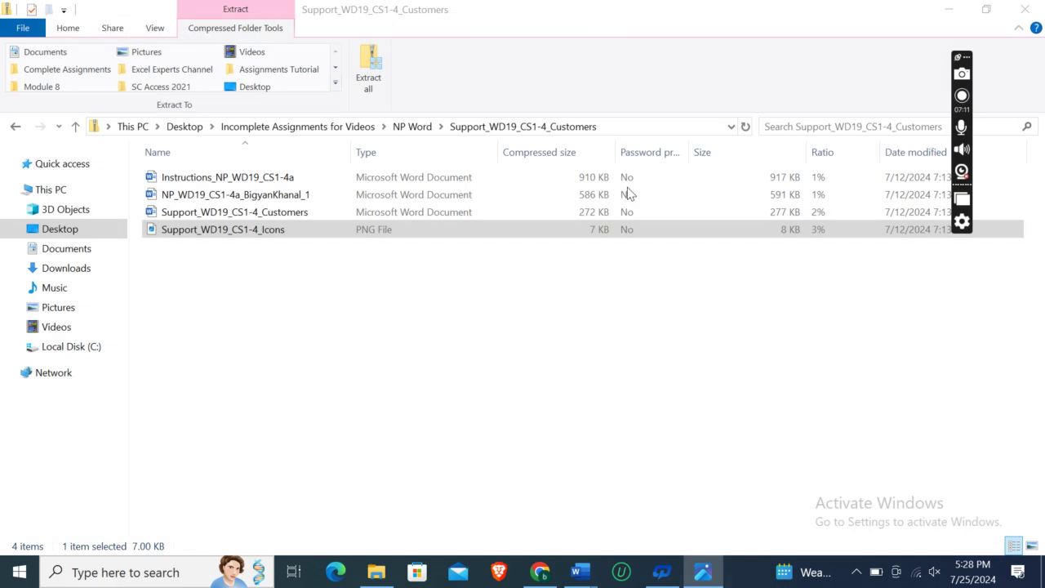
{"action": "mouse_move", "coordinate": [580, 571]}
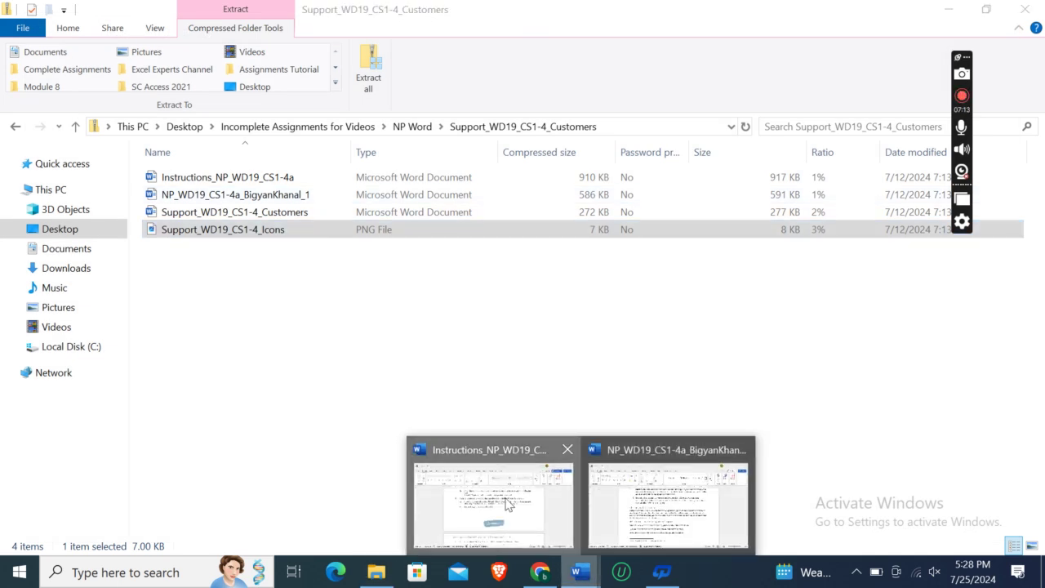
{"action": "left_click", "coordinate": [507, 504]}
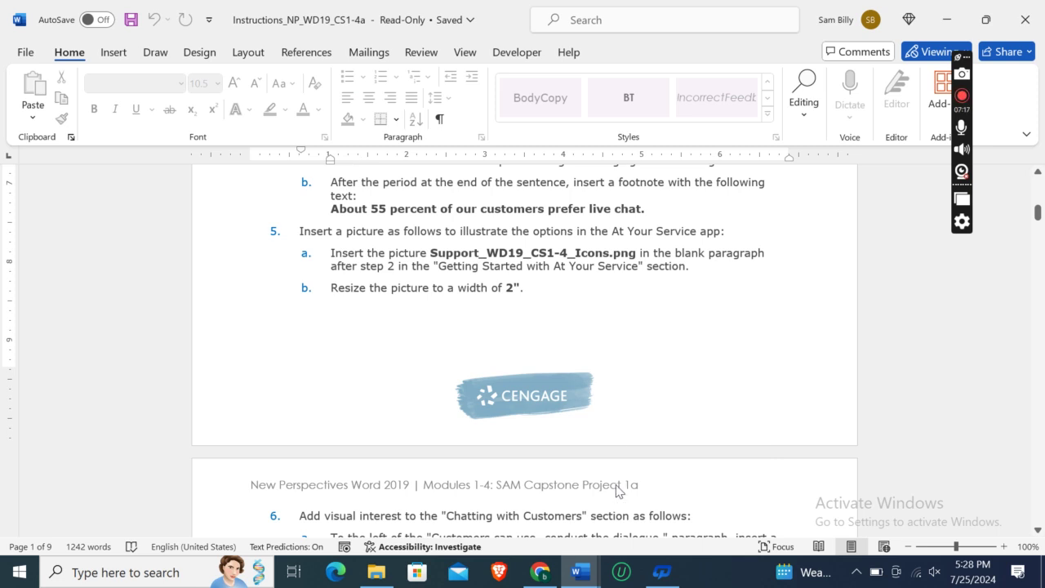
{"action": "mouse_move", "coordinate": [581, 571]}
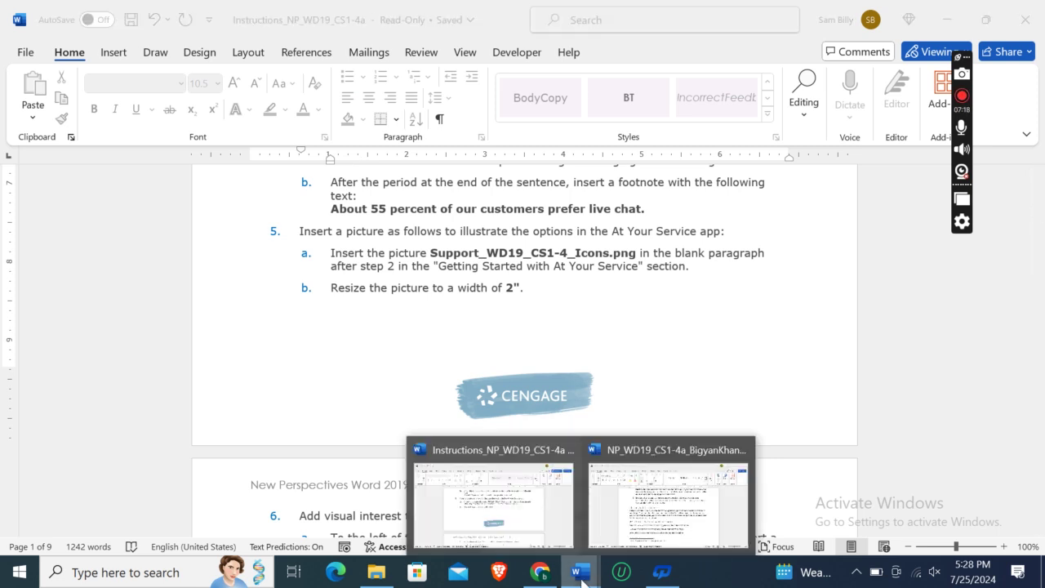
{"action": "left_click", "coordinate": [660, 532]}
Place the insertion point in the handbook's blank paragraph after Getting Started step 2.
{"action": "mouse_move", "coordinate": [1041, 311]}
{"action": "left_mouse_down"}
{"action": "mouse_move", "coordinate": [1040, 514]}
{"action": "mouse_move", "coordinate": [1042, 276]}
{"action": "mouse_move", "coordinate": [1042, 300]}
{"action": "left_mouse_up"}
{"action": "left_click", "coordinate": [415, 235]}
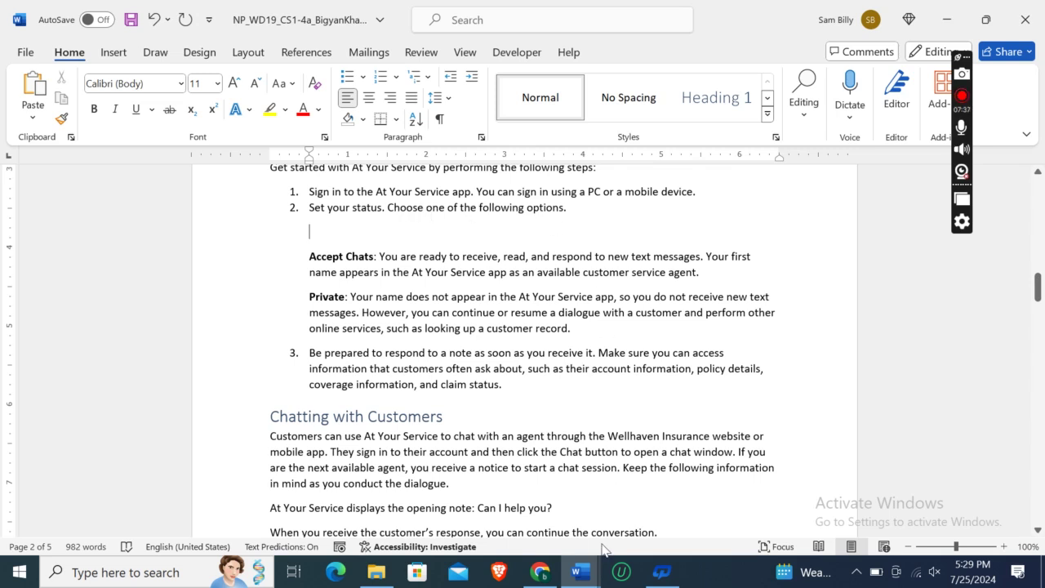
{"action": "left_click", "coordinate": [587, 578]}
{"action": "mouse_move", "coordinate": [457, 493]}
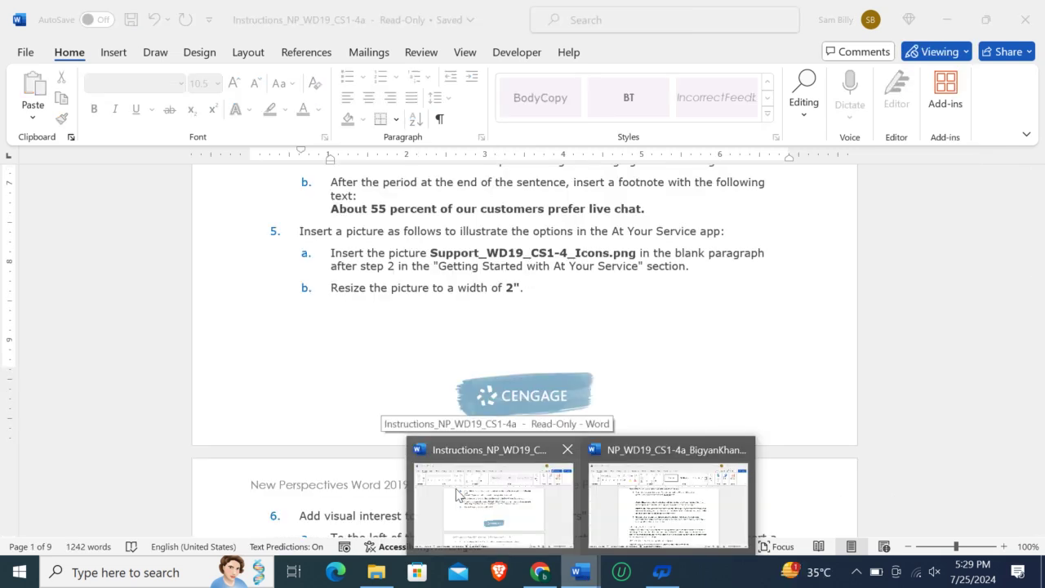
{"action": "left_click", "coordinate": [665, 500]}
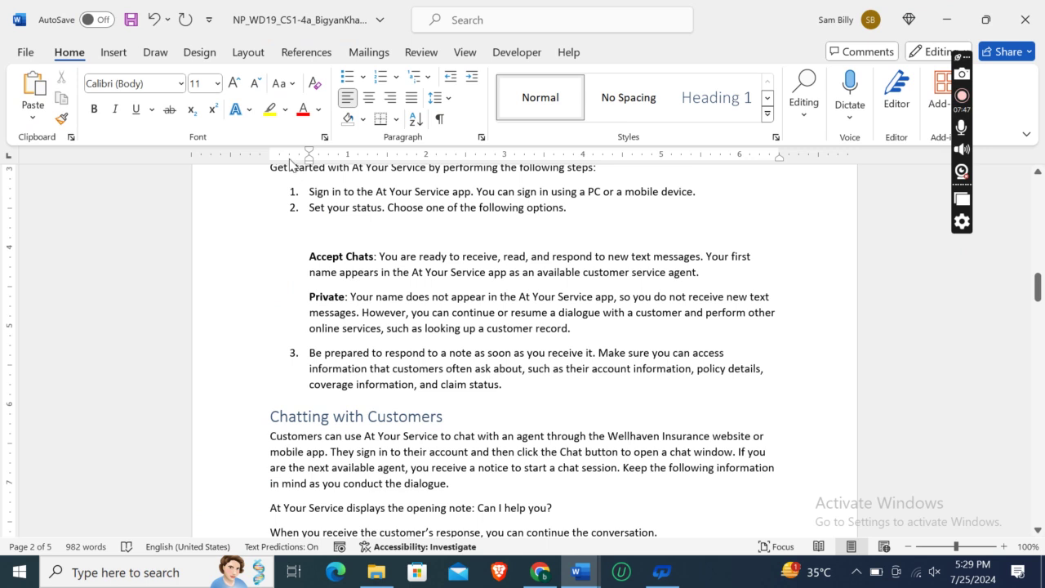
{"action": "left_click", "coordinate": [119, 57]}
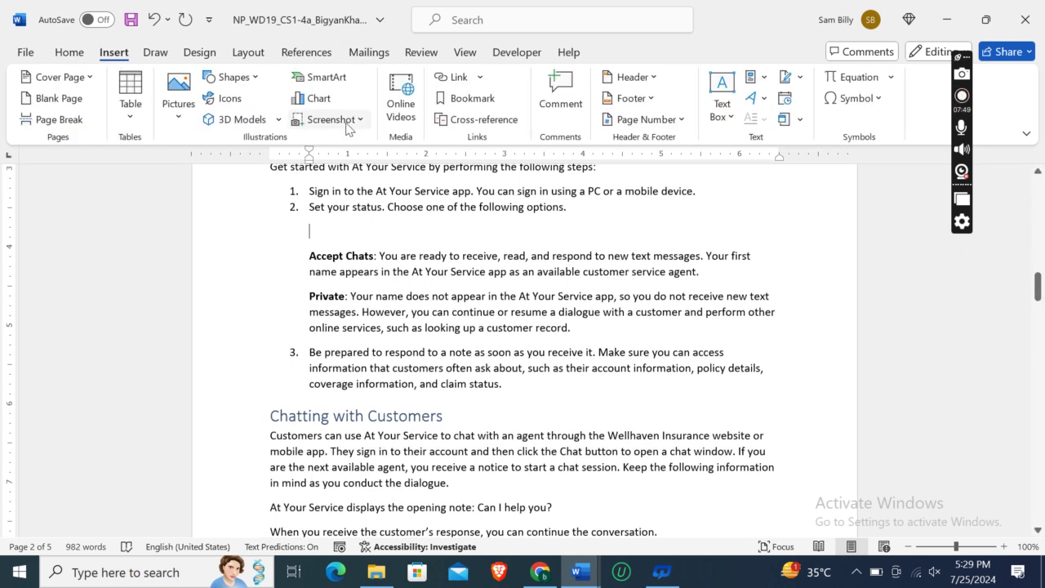
Insert Support_WD19_CS1-4_Icons from the Downloads folder into the blank paragraph after step 2.
{"action": "left_click", "coordinate": [178, 102]}
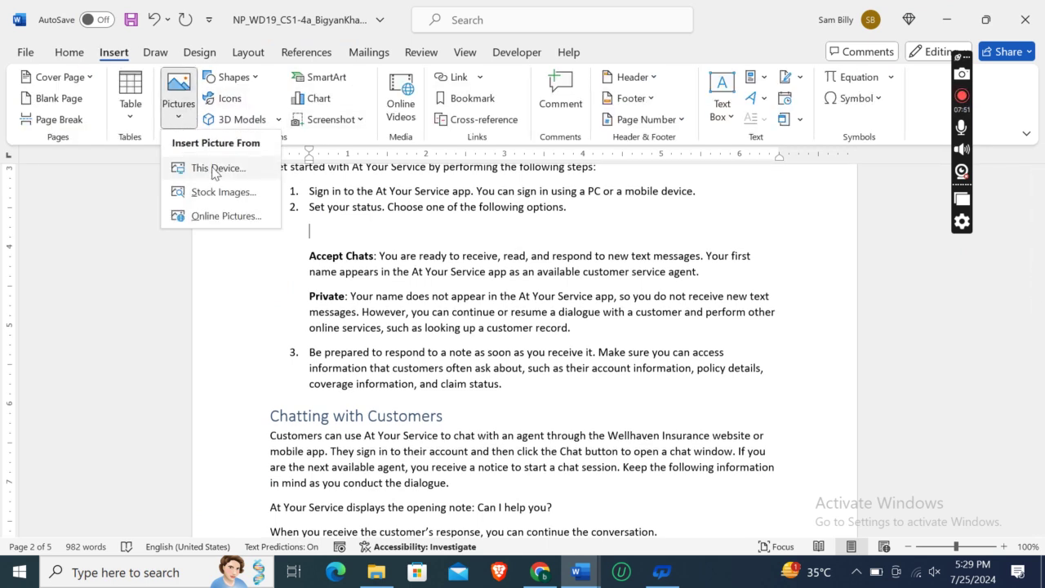
{"action": "left_click", "coordinate": [212, 170]}
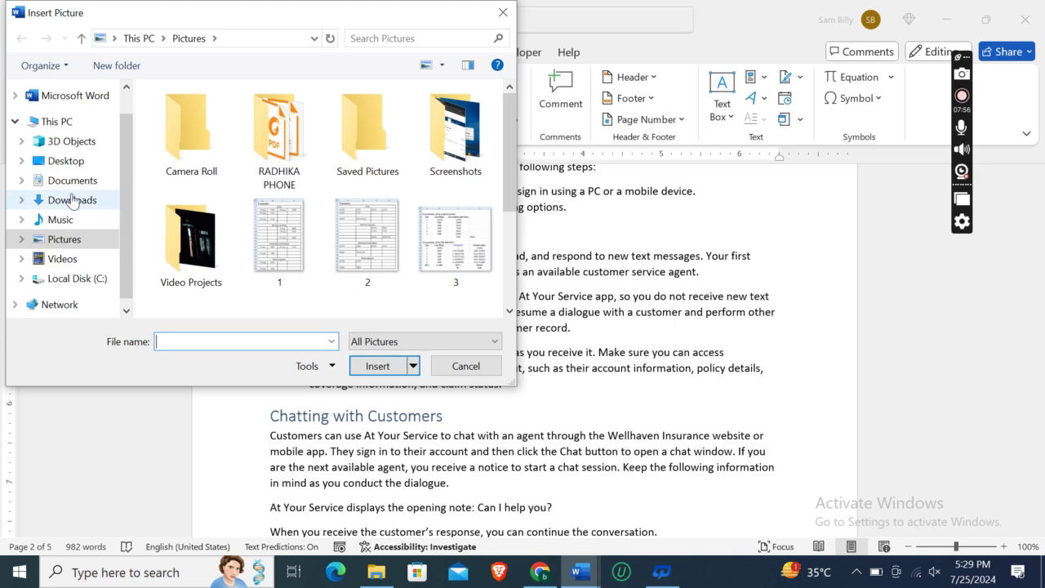
{"action": "left_click", "coordinate": [72, 200]}
{"action": "left_click", "coordinate": [249, 141]}
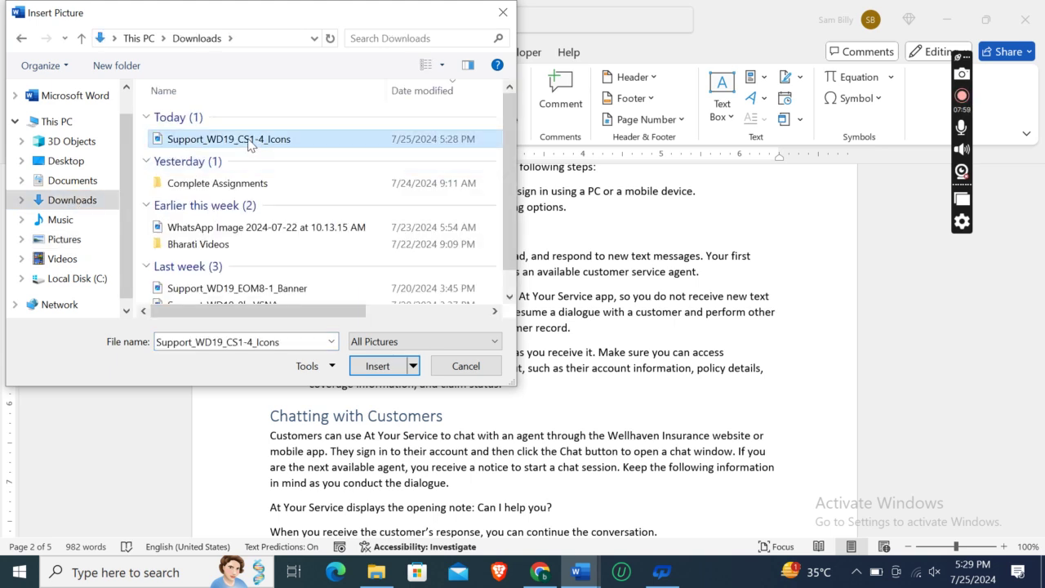
{"action": "left_click", "coordinate": [378, 367]}
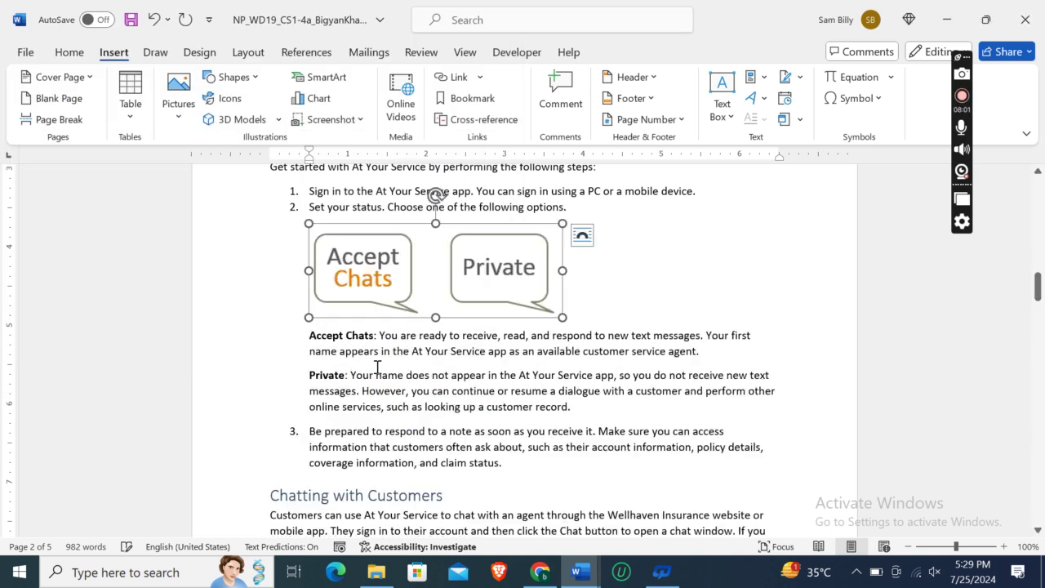
After rechecking the instructions, set the icons picture's Shape Width to 2 inches.
{"action": "mouse_move", "coordinate": [579, 571]}
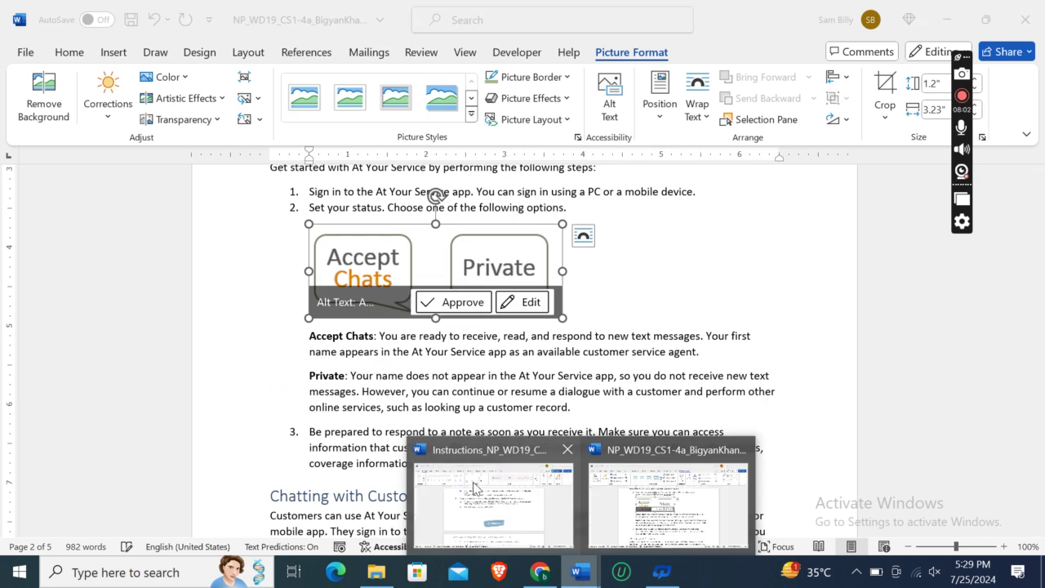
{"action": "left_click", "coordinate": [472, 488]}
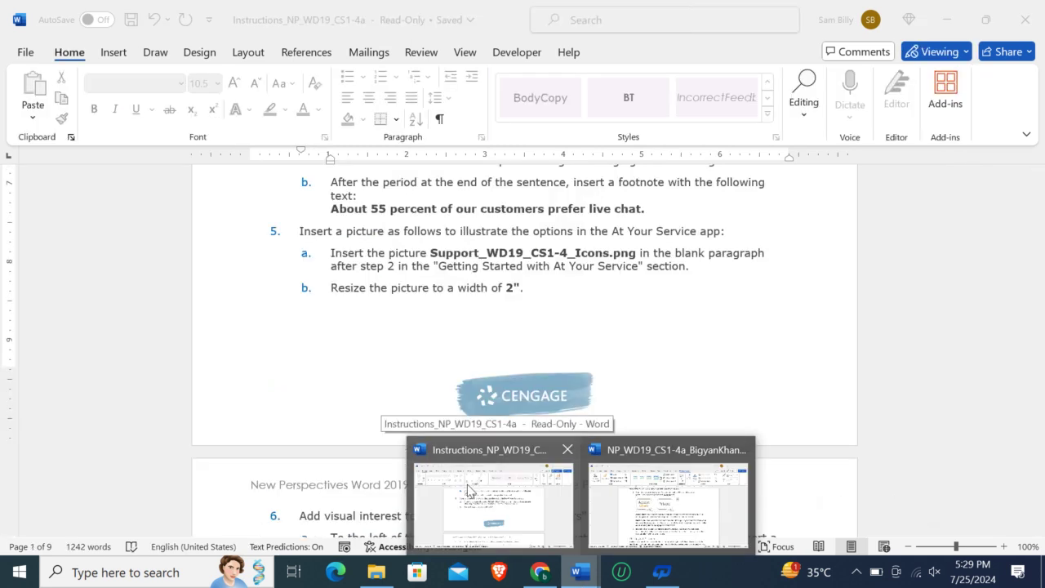
{"action": "left_click", "coordinate": [662, 496]}
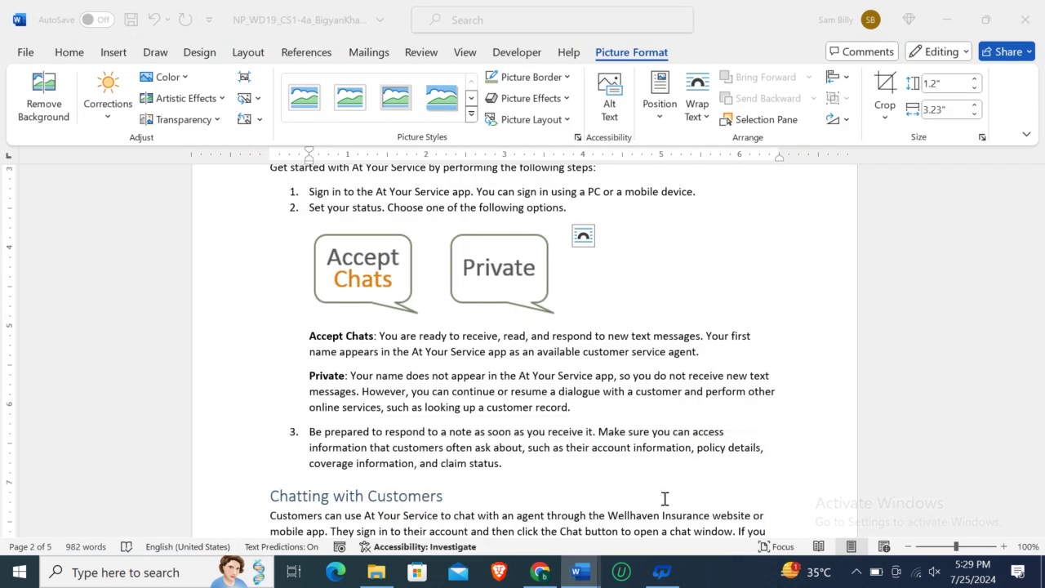
{"action": "left_click", "coordinate": [935, 110]}
{"action": "type", "text": "2"}
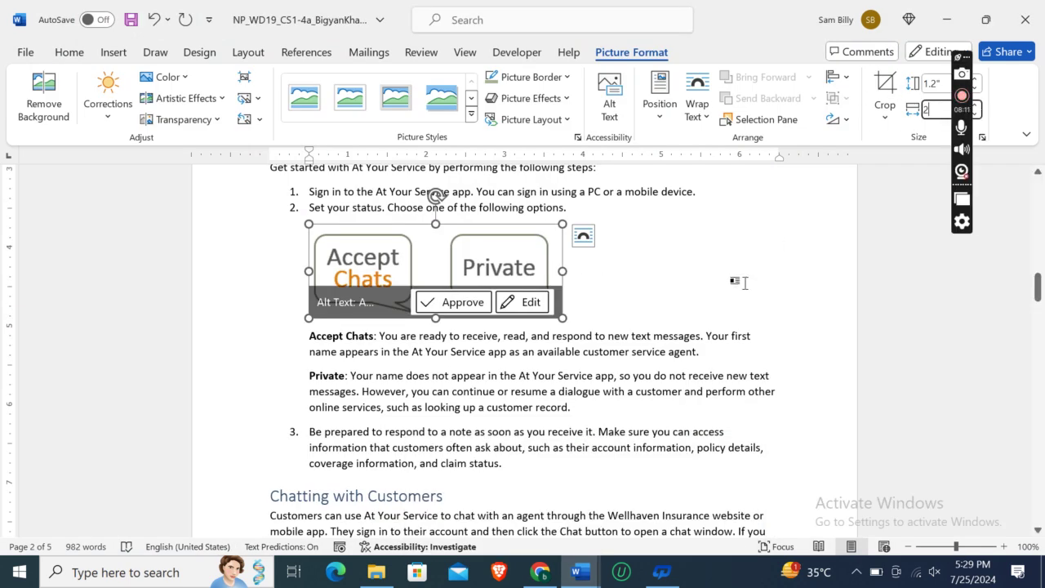
{"action": "left_click", "coordinate": [713, 309]}
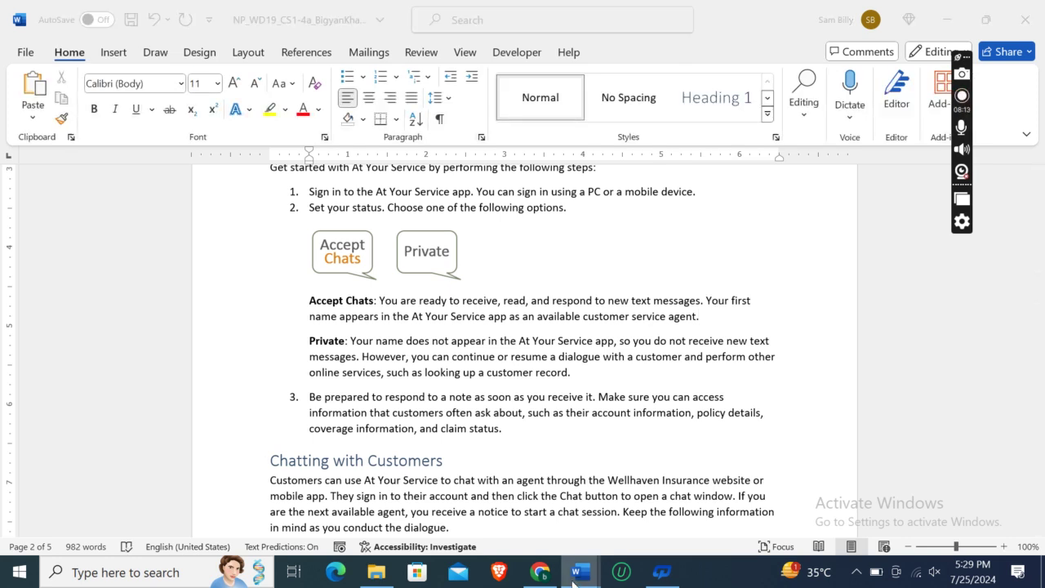
{"action": "left_click", "coordinate": [498, 496]}
Scroll the Instructions document back up to the Getting Started section listing the NP_WD19_CS1-4a files.
{"action": "left_click_drag", "start_coordinate": [1041, 222], "coordinate": [1041, 234]}
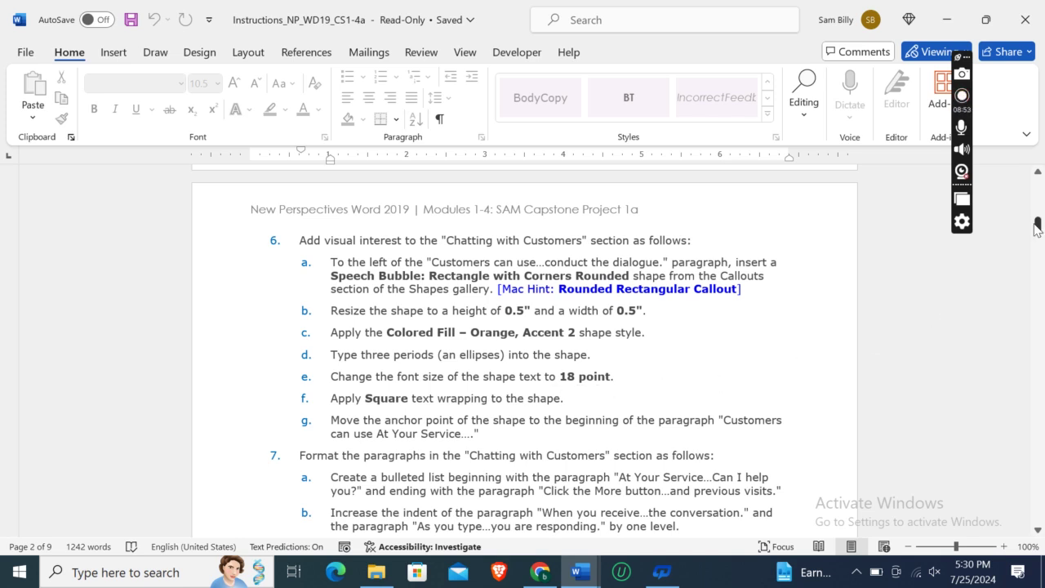
{"action": "left_click_drag", "start_coordinate": [1036, 228], "coordinate": [1038, 183]}
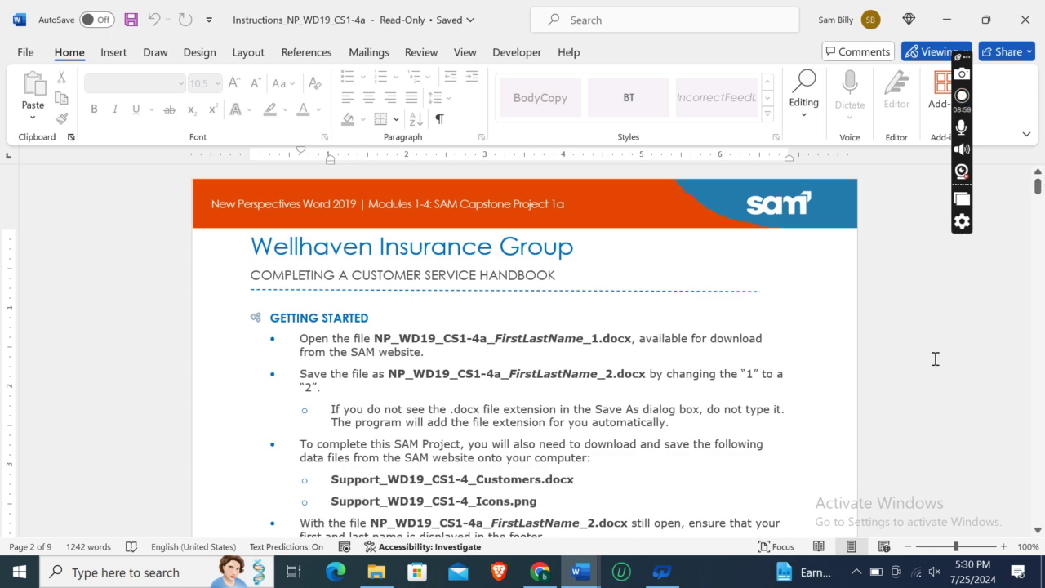